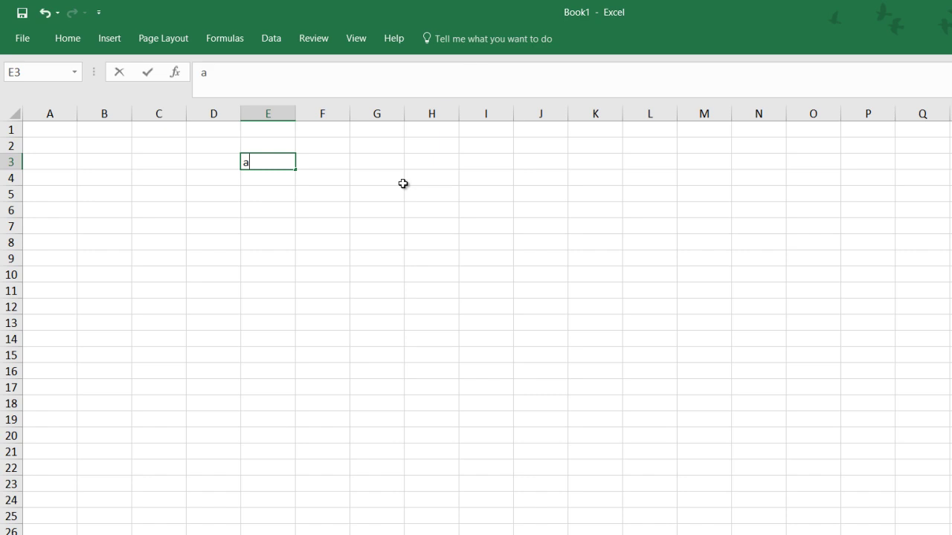
Enter the column headers a, b, fa, fb, c, fc and E across cells E3 to K3.
key("Tab")
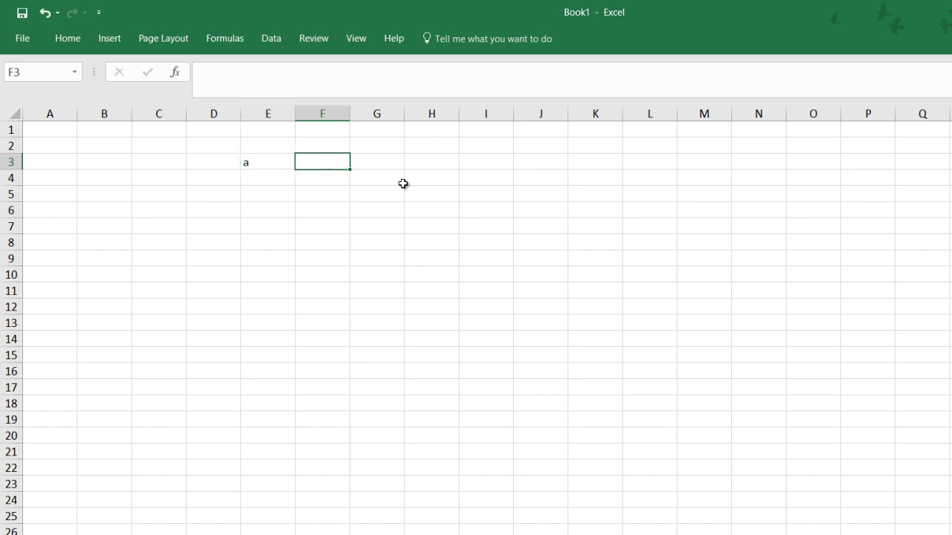
type("b")
key("Tab")
type("fa")
key("Tab")
type("fb")
key("Tab")
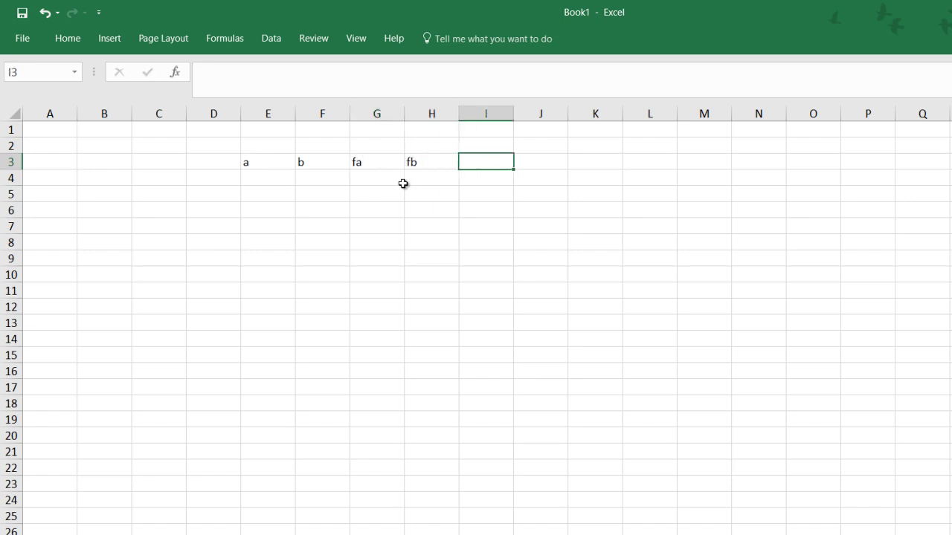
type("c")
key("Tab")
type("fc")
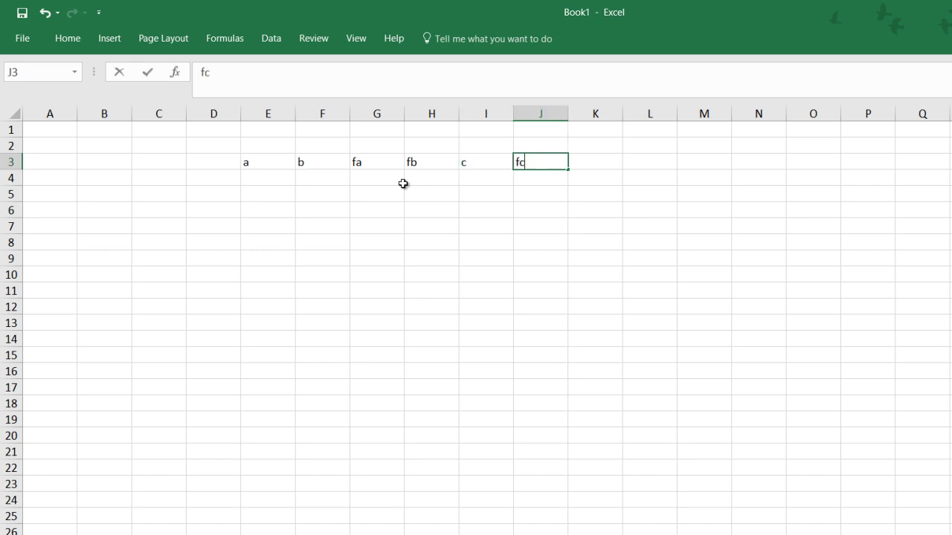
key("Tab")
type("E")
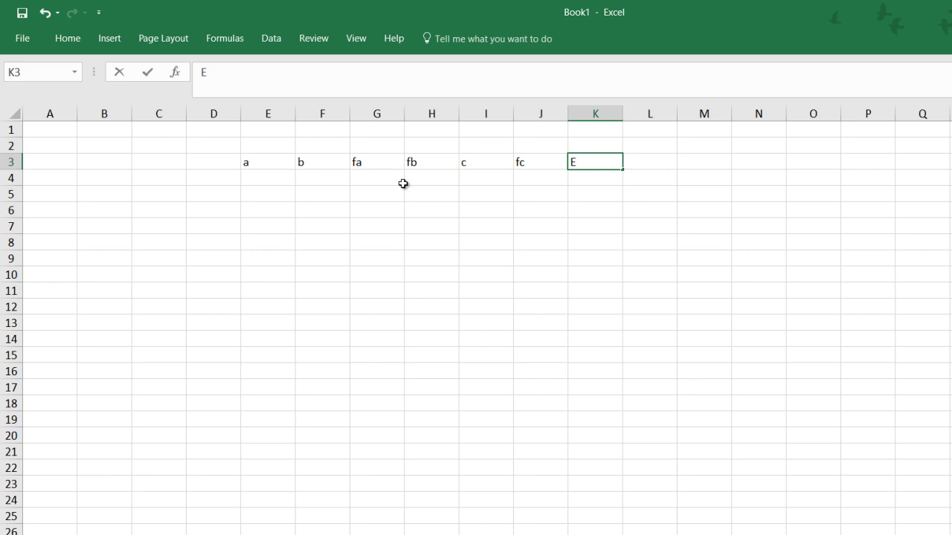
key("Down")
Check the equation on the problem slide in PowerPoint, and enter x-cos(x)=0 in cell G1 of the Excel workbook.
key("Left")
key("Left")
key("Left")
key("Left")
key("Left")
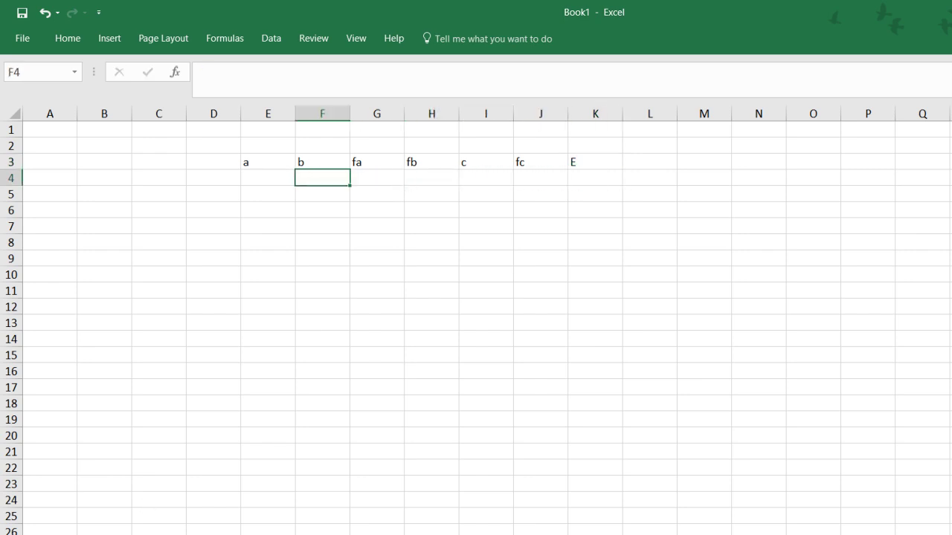
key("alt+Tab")
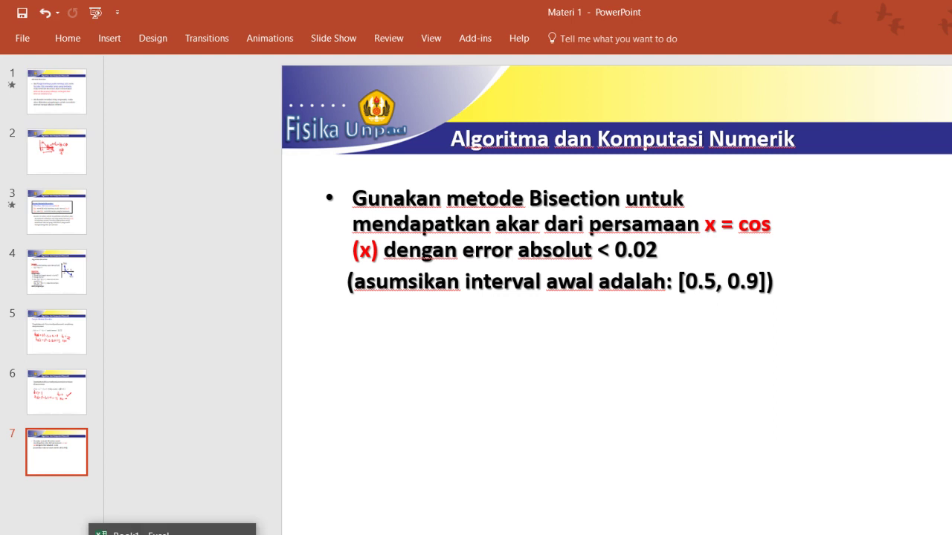
left_click(172, 533)
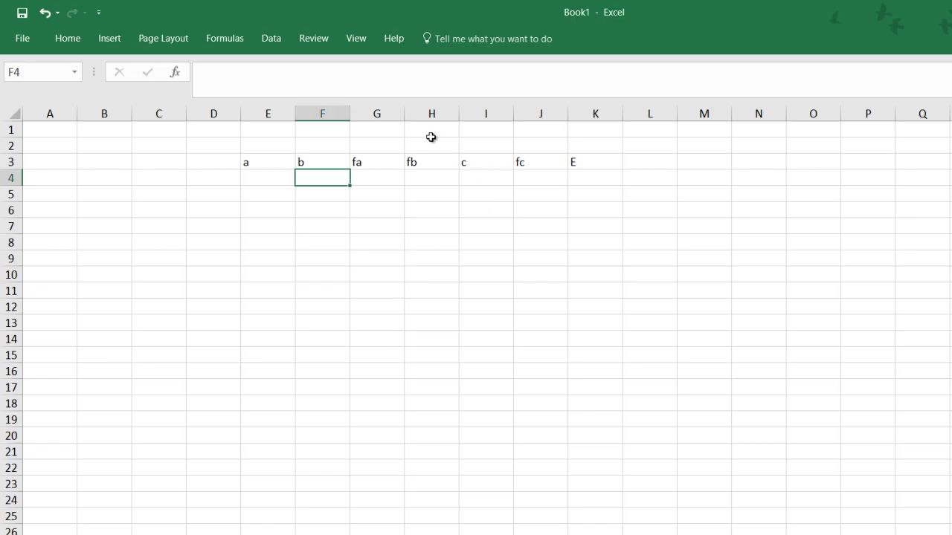
left_click(387, 131)
type("x-cos(x)=0")
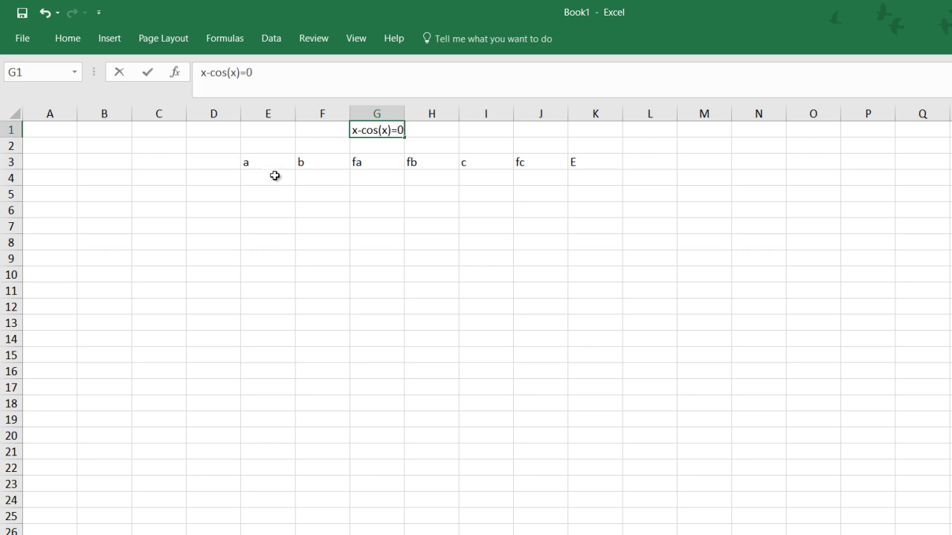
Enter the initial interval as 0.5 in E4 and 0.9 in F4, and compare it with the problem slide in PowerPoint.
left_click(275, 176)
type("0.5")
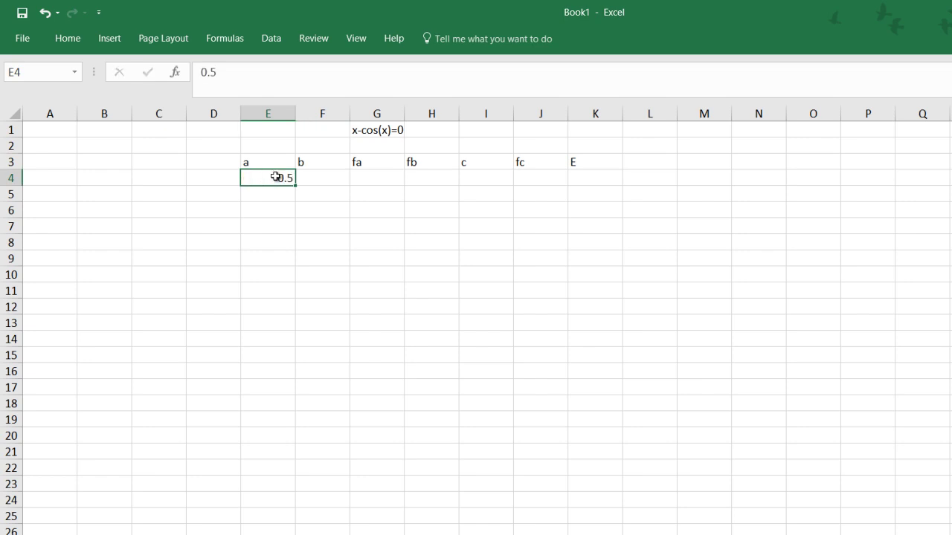
key("Tab")
type("0.9")
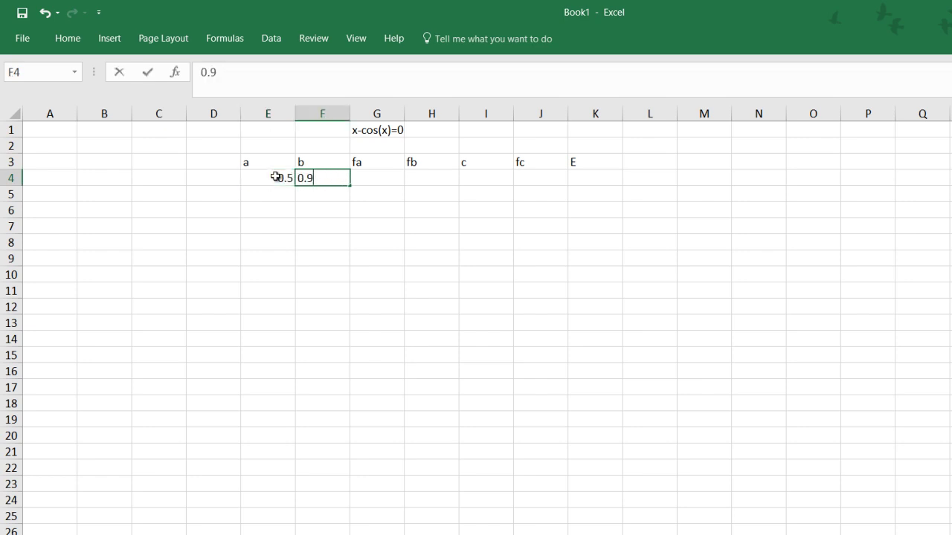
left_click(376, 452)
key("alt+Tab")
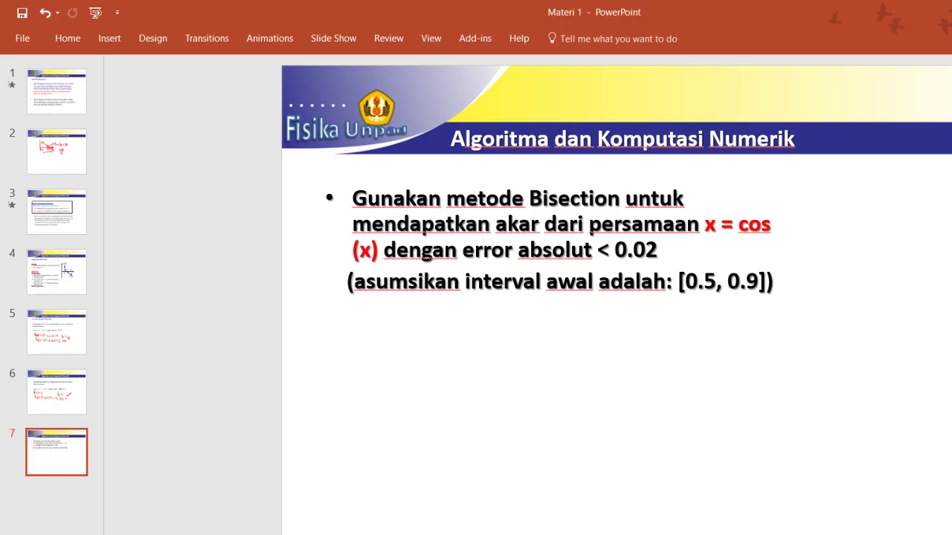
key("alt+Tab")
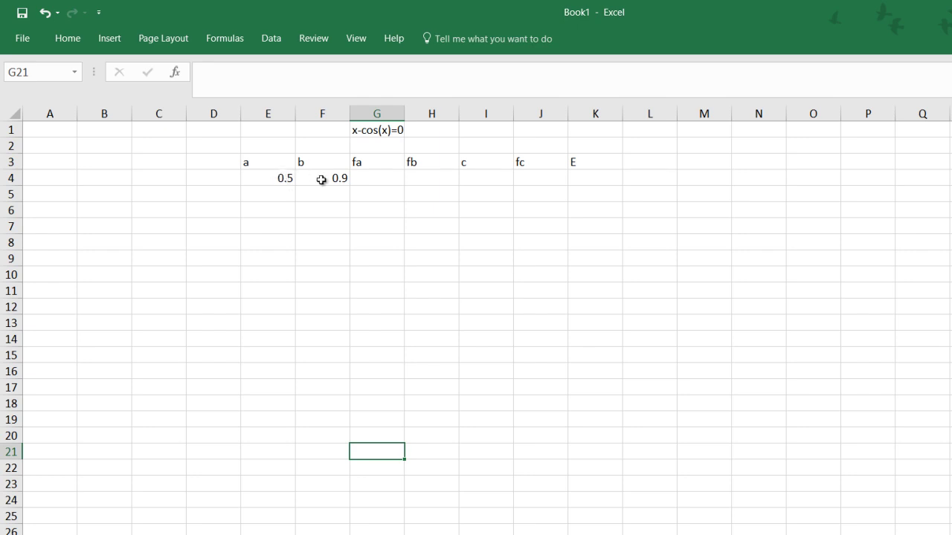
Compute fa in cell G4 with the formula =E4-cos(E4).
left_click(380, 178)
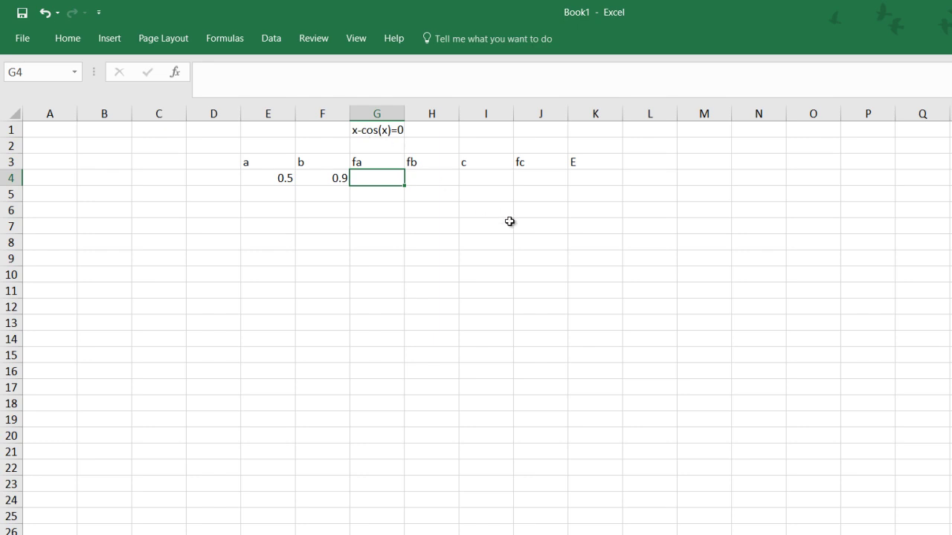
type("=")
left_click(272, 179)
type("-cos(")
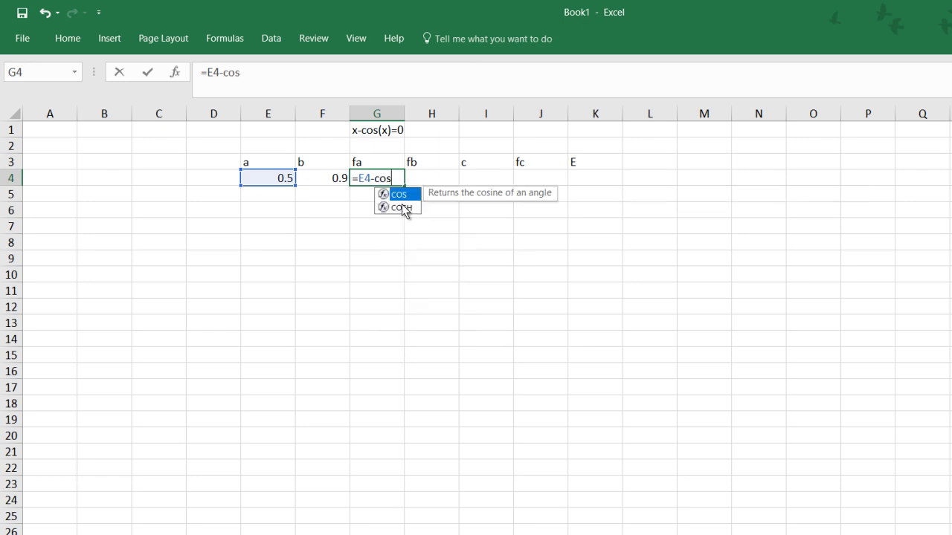
left_click(253, 177)
type(")")
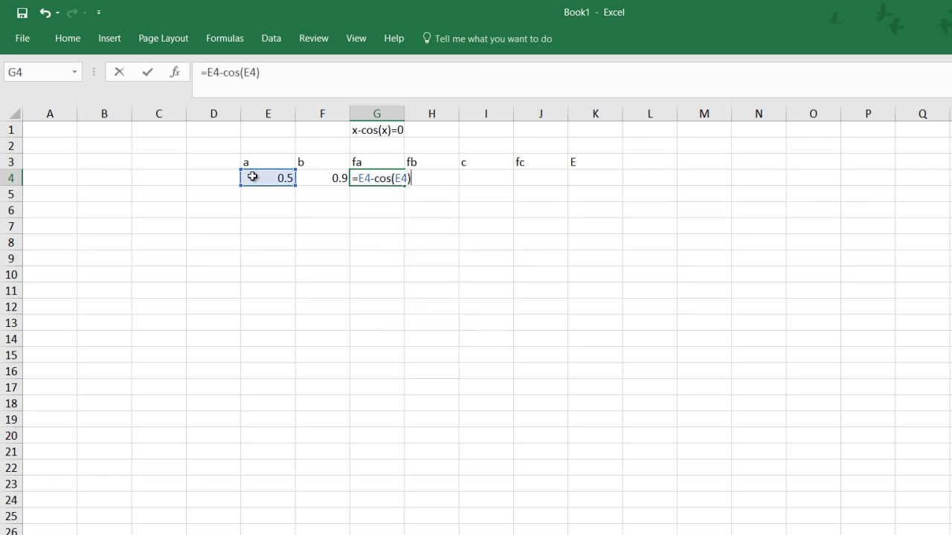
key("Return")
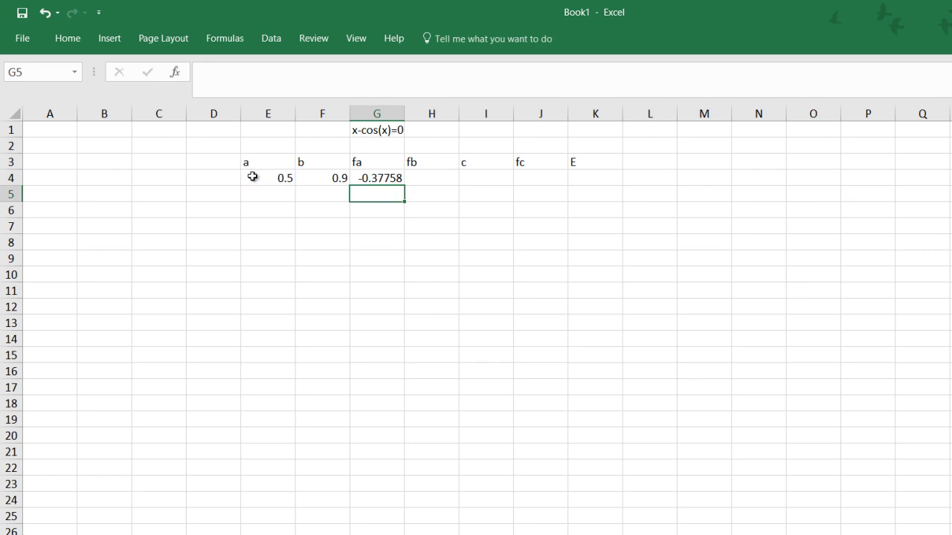
Compute fb in cell H4 with the formula =F4-cos(F4).
key("Right")
key("Up")
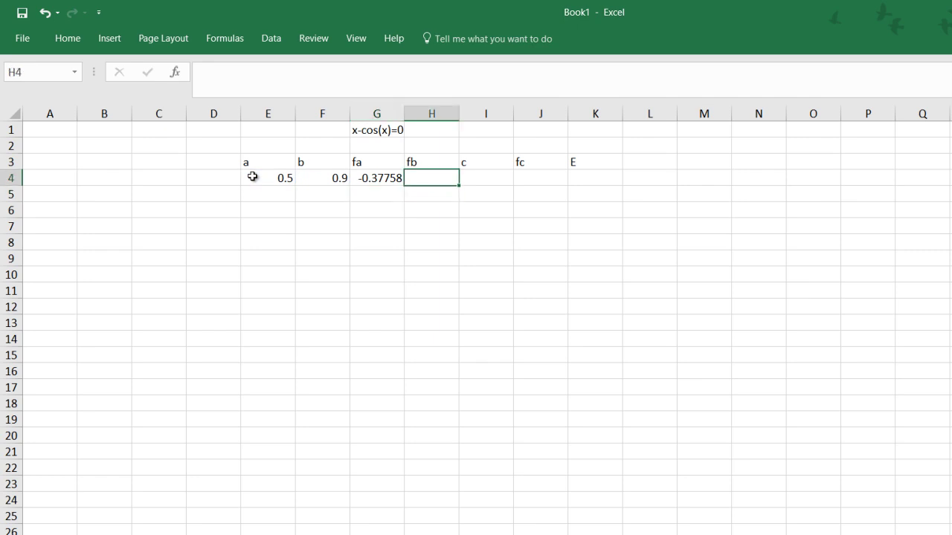
type("=")
left_click(317, 176)
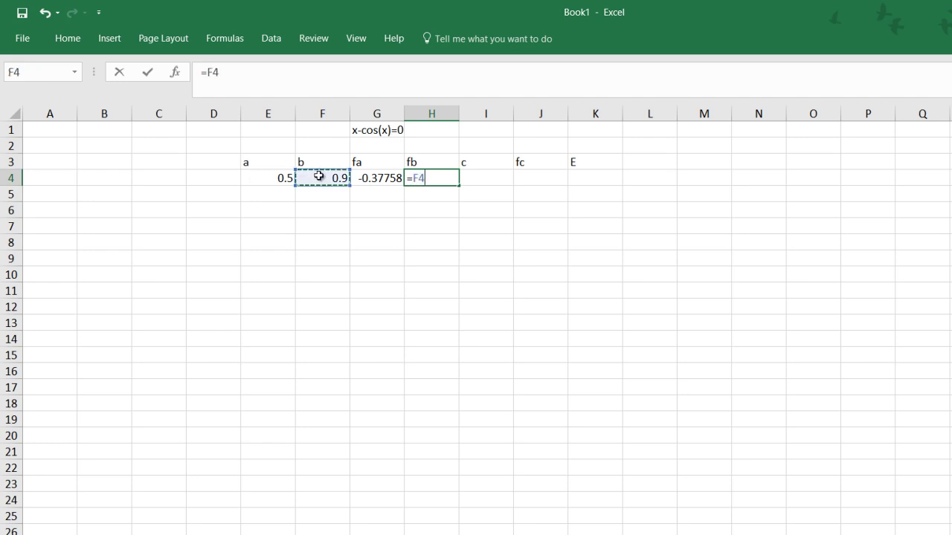
type("-cos(")
left_click(331, 176)
type(")")
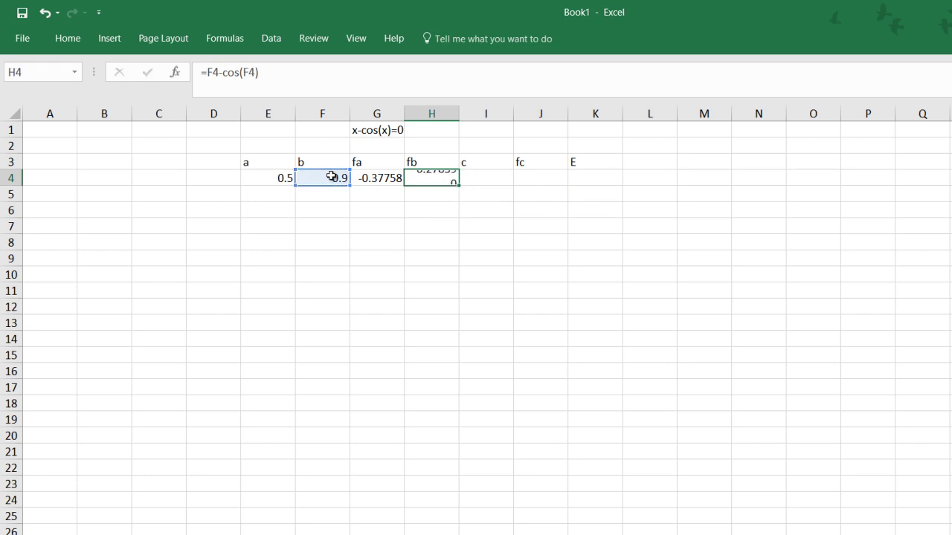
key("Return")
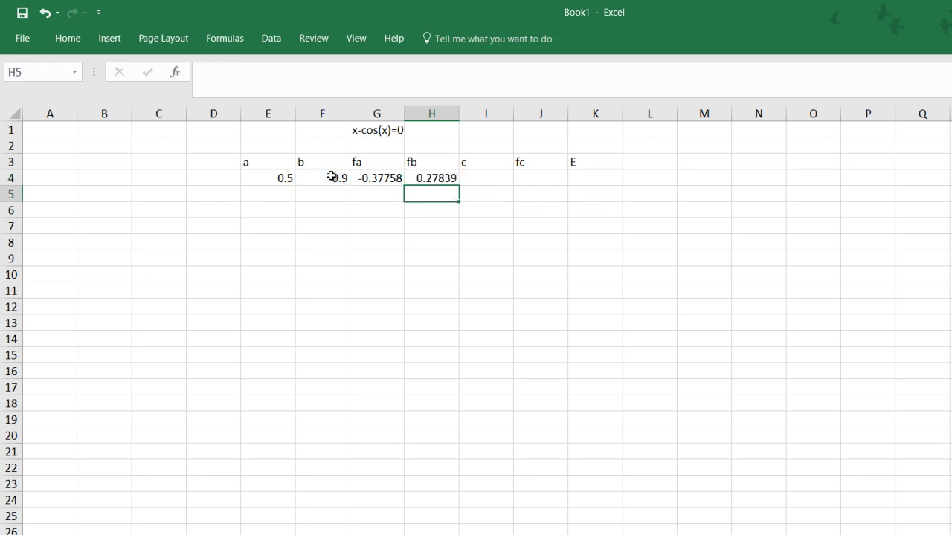
Review the b and fa entries in row 4 against the equation in G1.
key("Left")
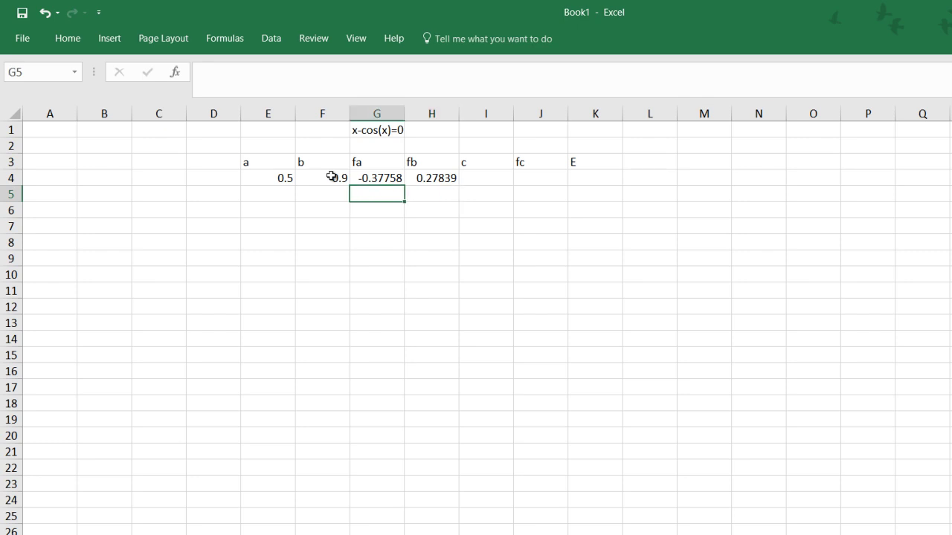
key("Up")
key("Left")
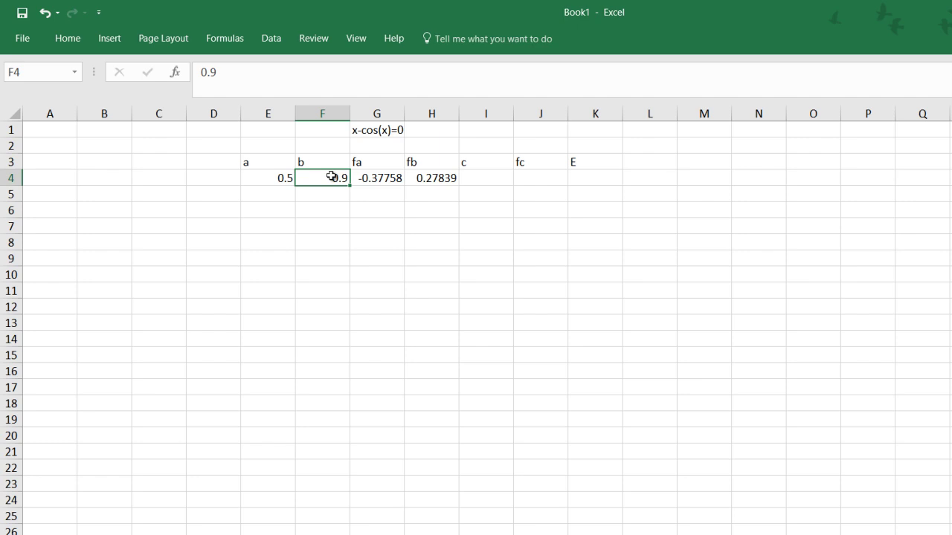
key("Right")
key("Up")
key("Up")
key("Up")
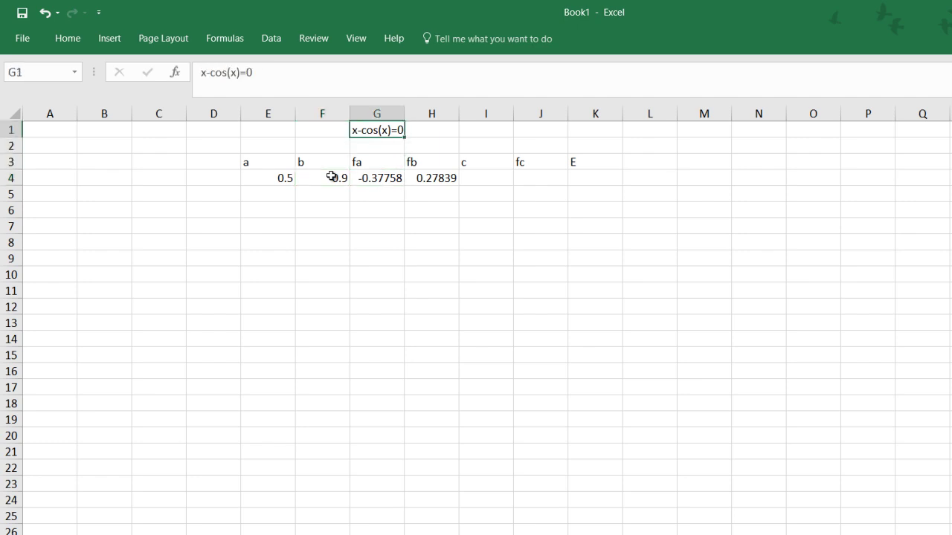
key("Down")
key("Down")
key("Down")
Compute the midpoint c in cell I4 with the formula =(E4+F4)/2.
key("Right")
key("Right")
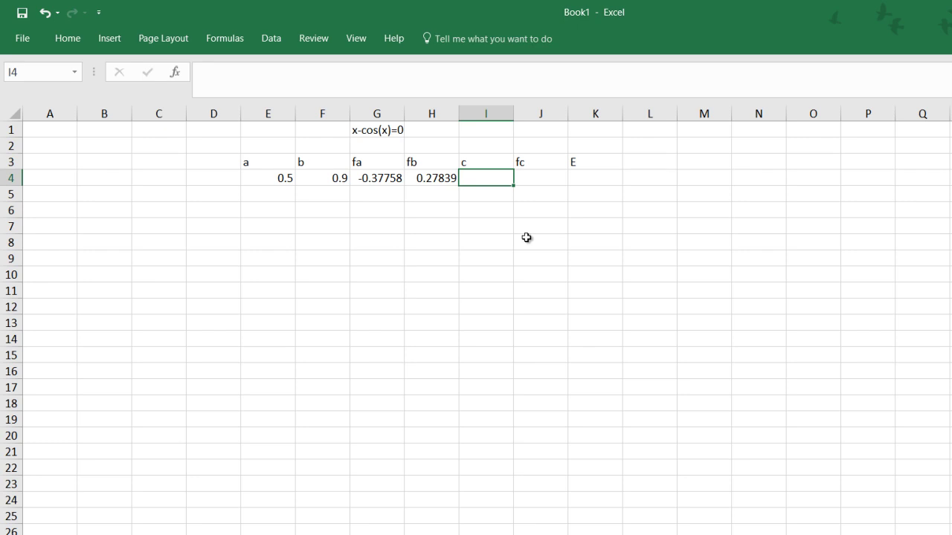
type("=")
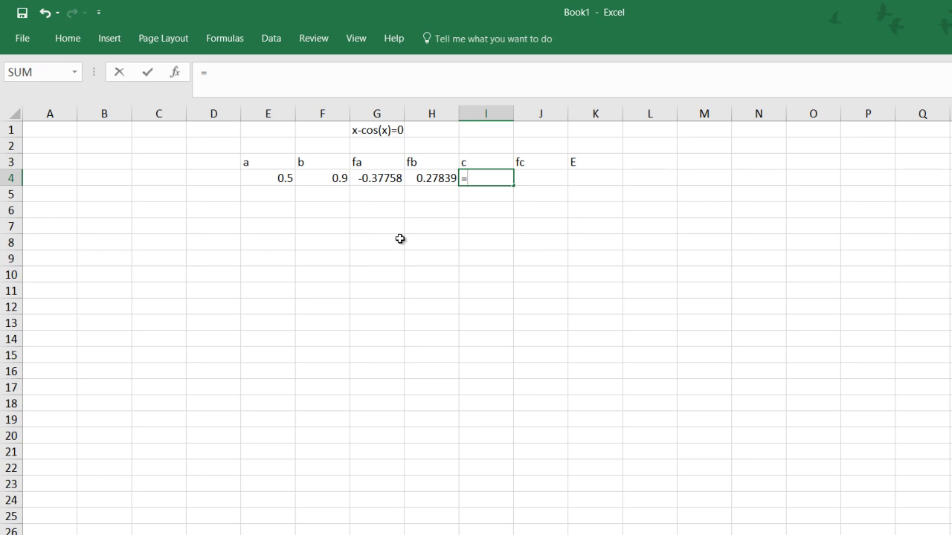
left_click(288, 184)
type("+")
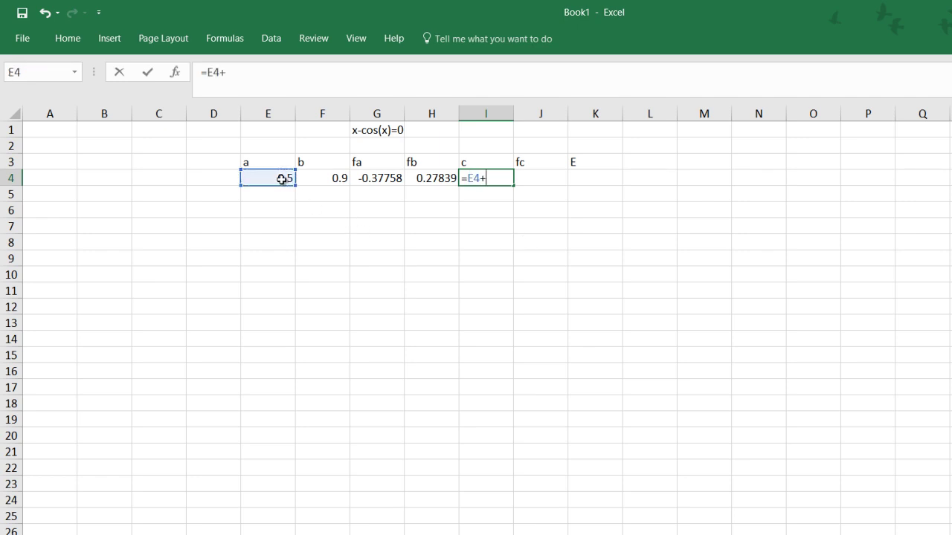
left_click(311, 176)
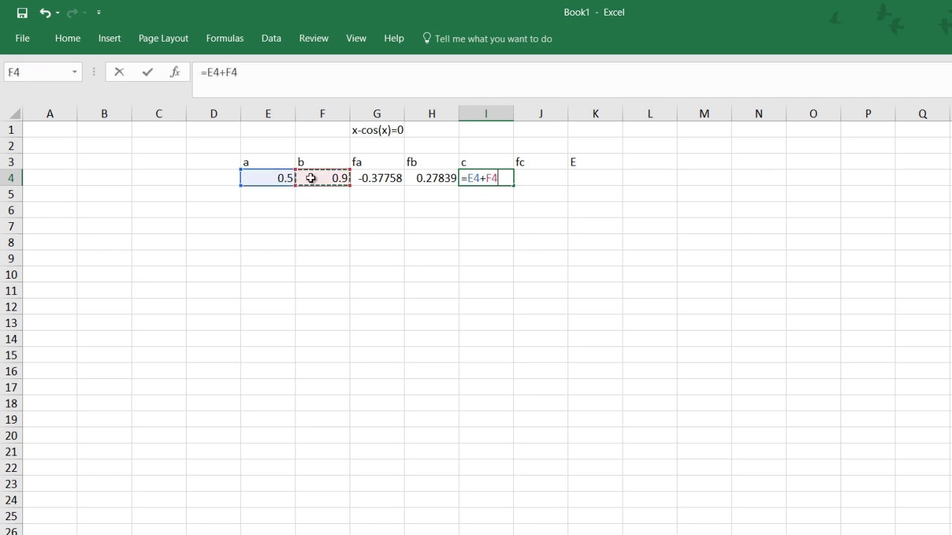
left_click(498, 177)
key("Left")
key("Left")
key("Left")
key("Left")
key("Left")
type("(")
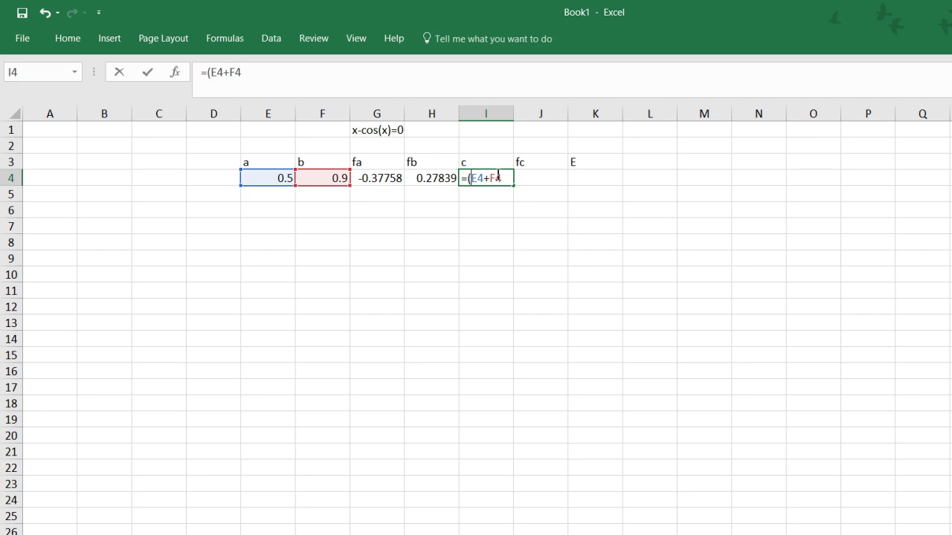
left_click(507, 181)
type(")/2")
key("Return")
Compute fc in cell J4 with the formula =I4-cos(I4).
left_click(548, 178)
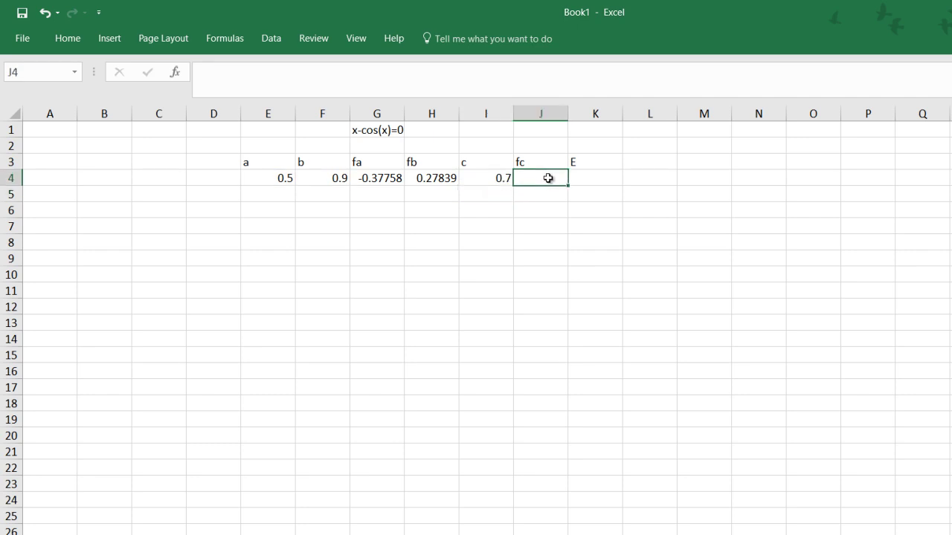
type("=")
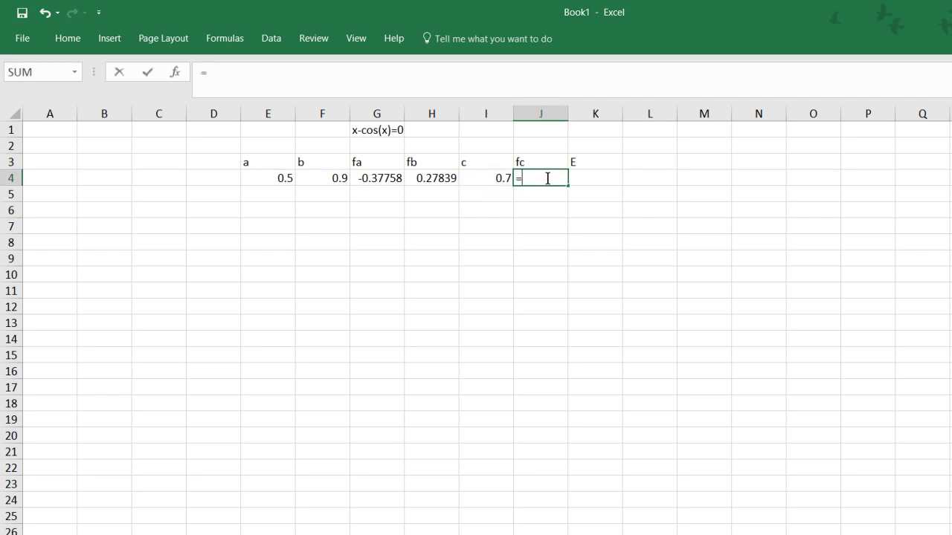
left_click(484, 179)
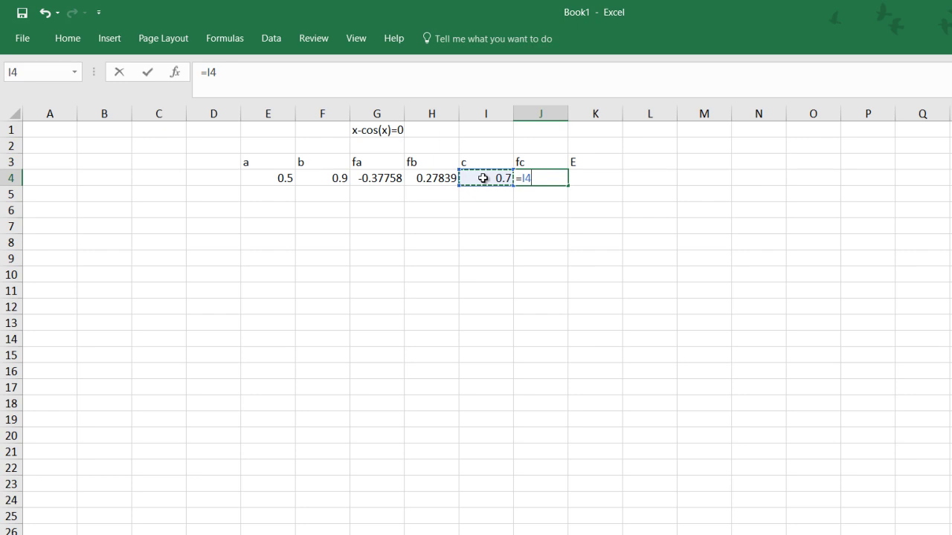
type("-cos(")
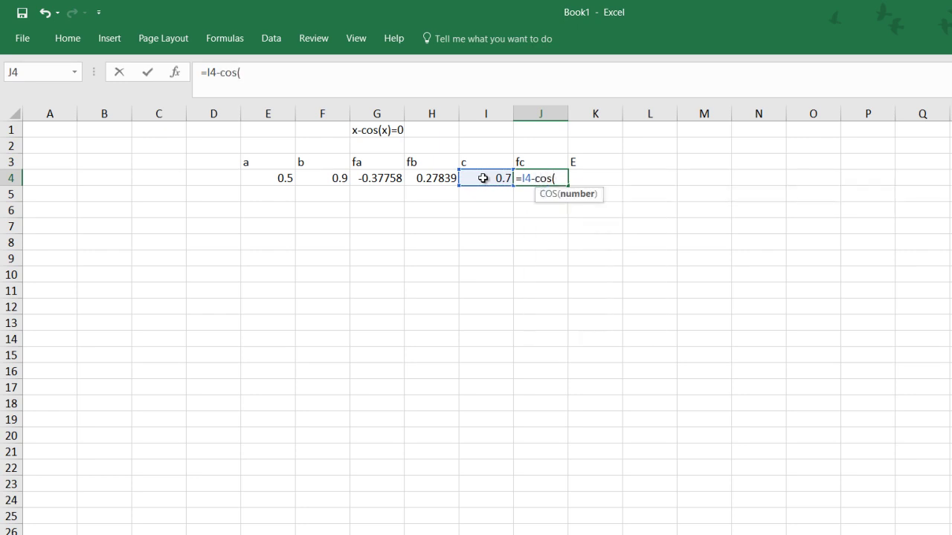
left_click(483, 178)
type(")")
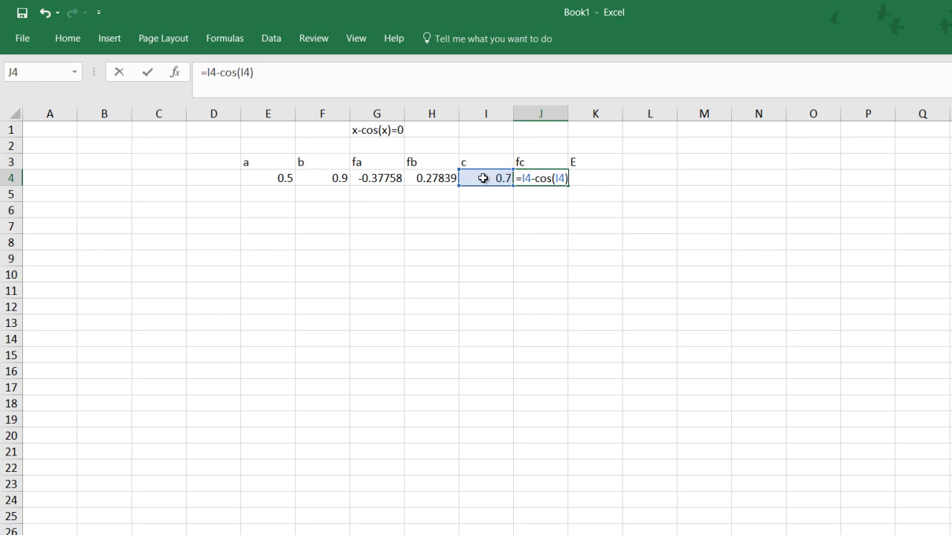
key("Return")
Compute the error E in cell K4 with the formula =abs(I4-F4).
key("Right")
key("Up")
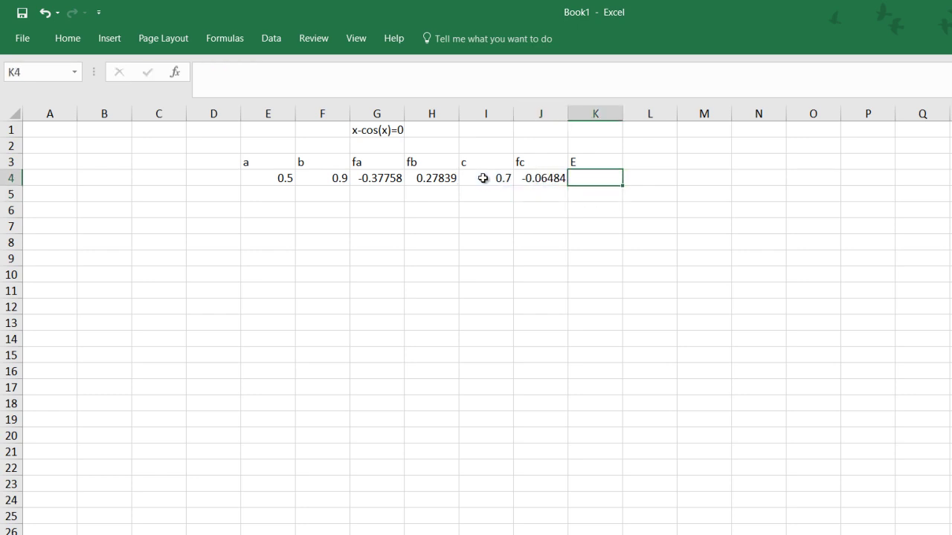
type("=abs(")
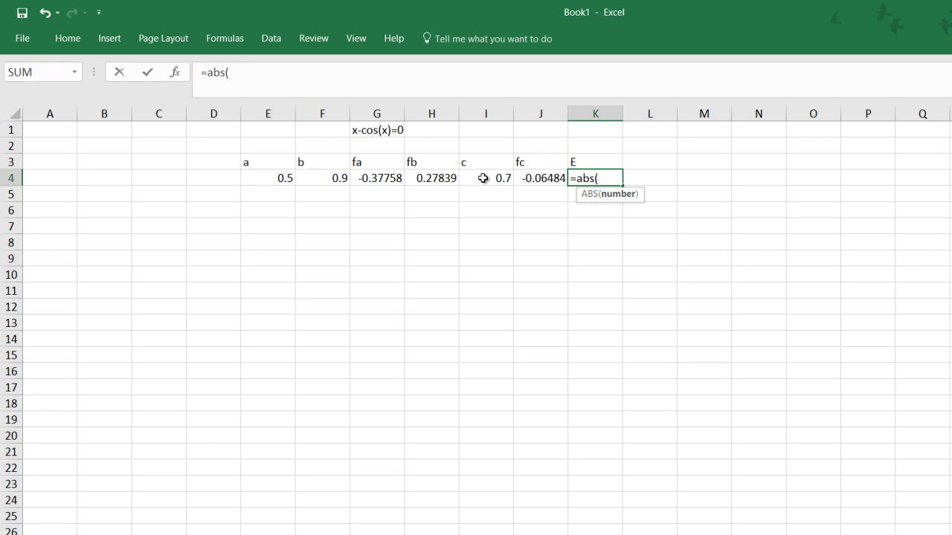
left_click(483, 178)
type("-")
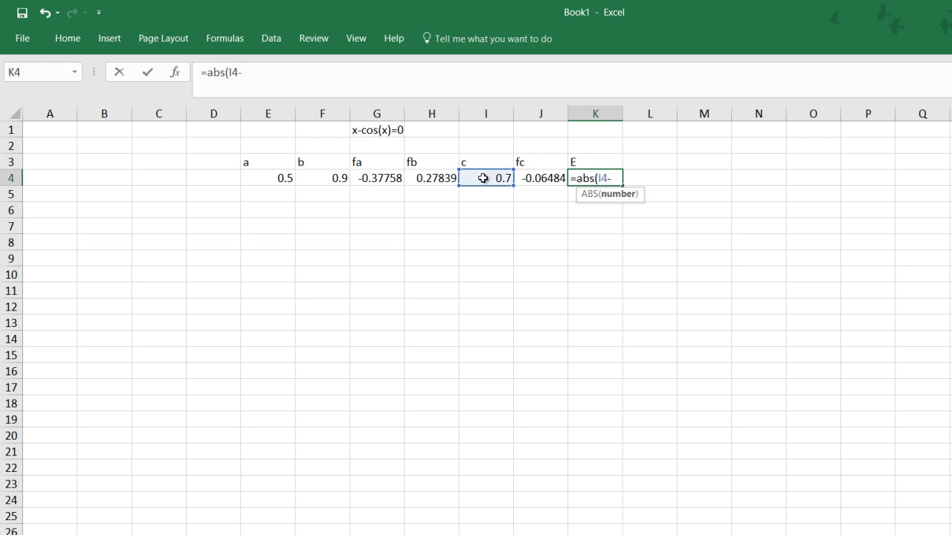
left_click(319, 178)
type(")")
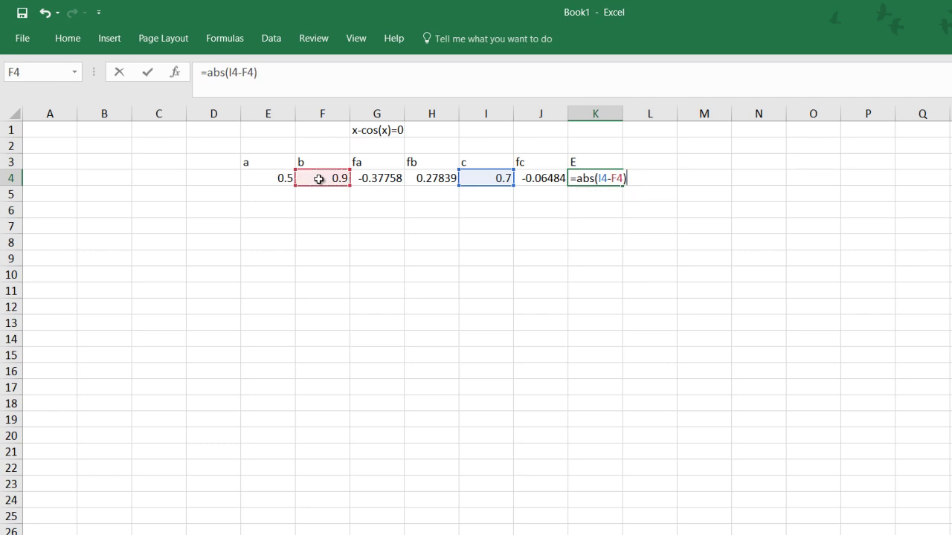
key("Return")
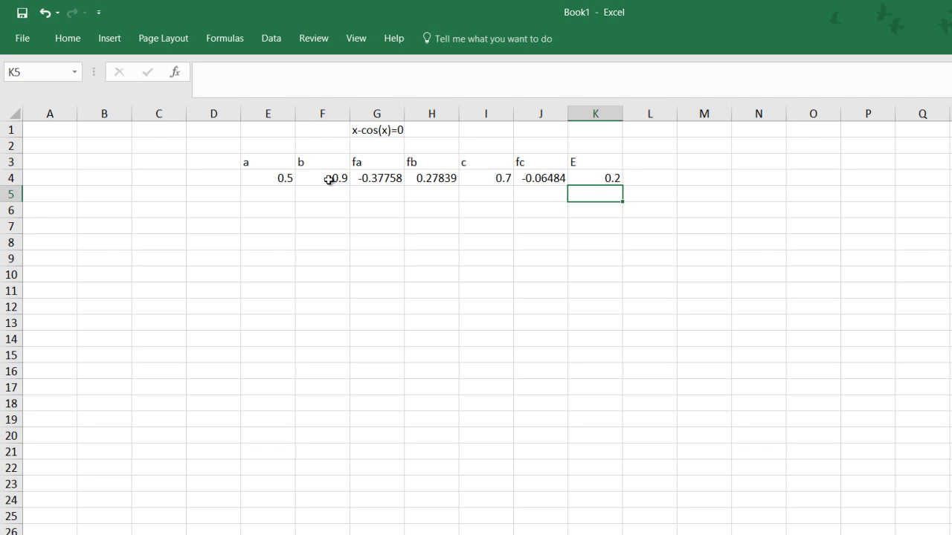
Try to compute the next a in cell E5 with the label-based formula =if((fa*fc)<0,a,c).
left_click(269, 196)
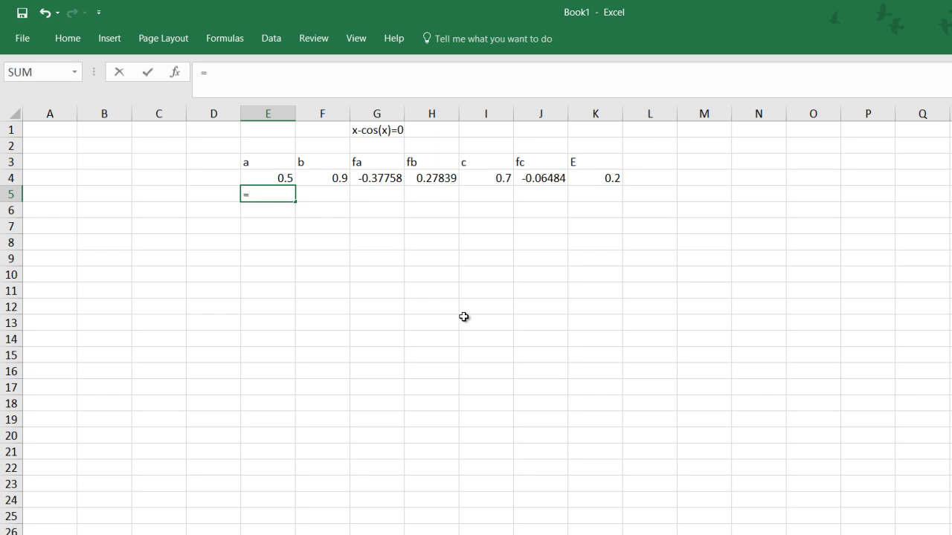
type("if")
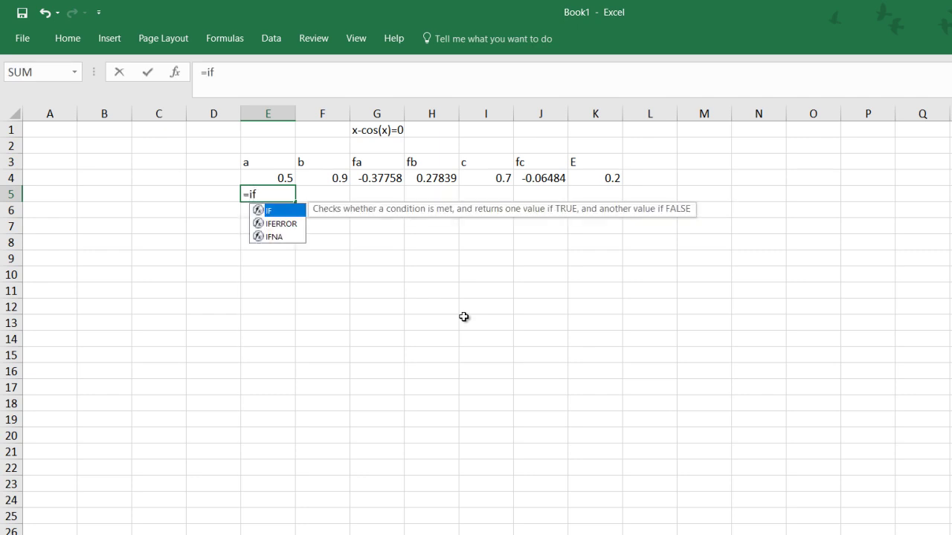
type("(")
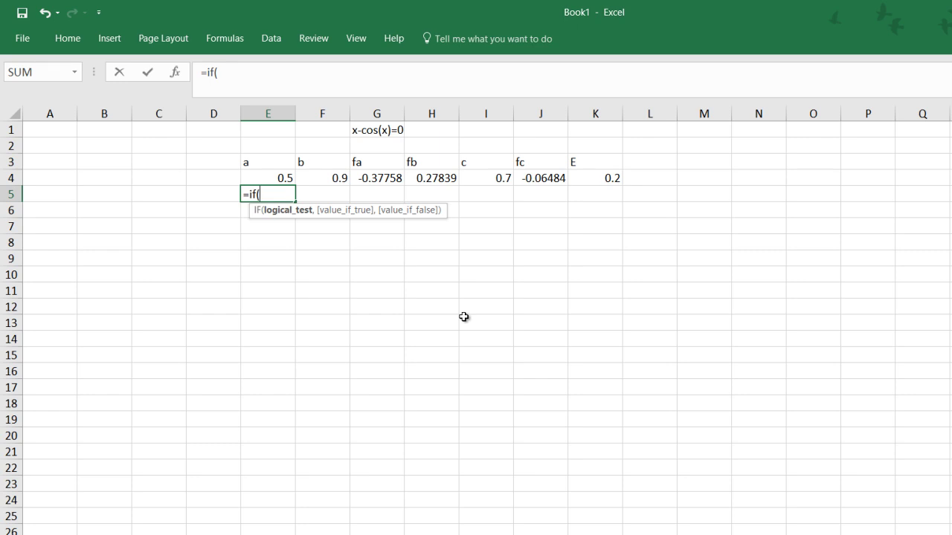
type("(fa*fc)<0,")
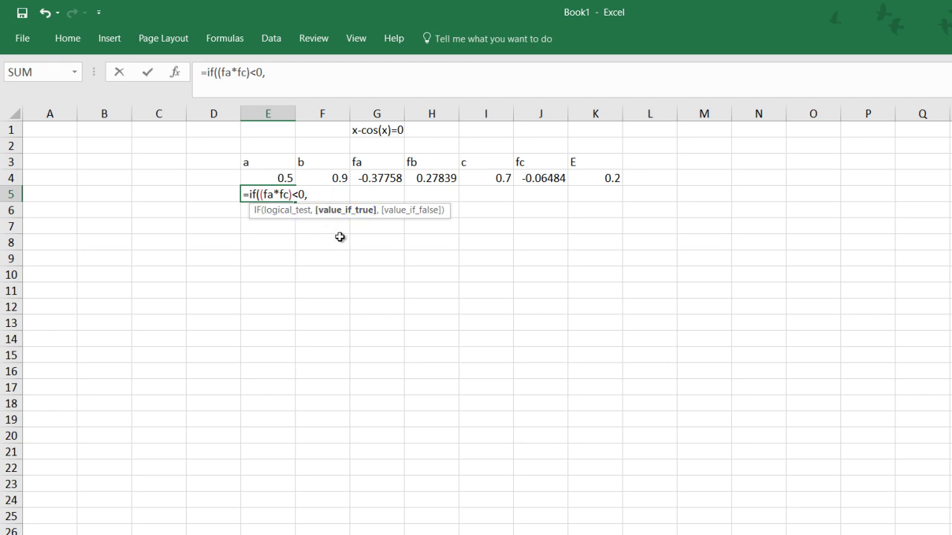
type("a")
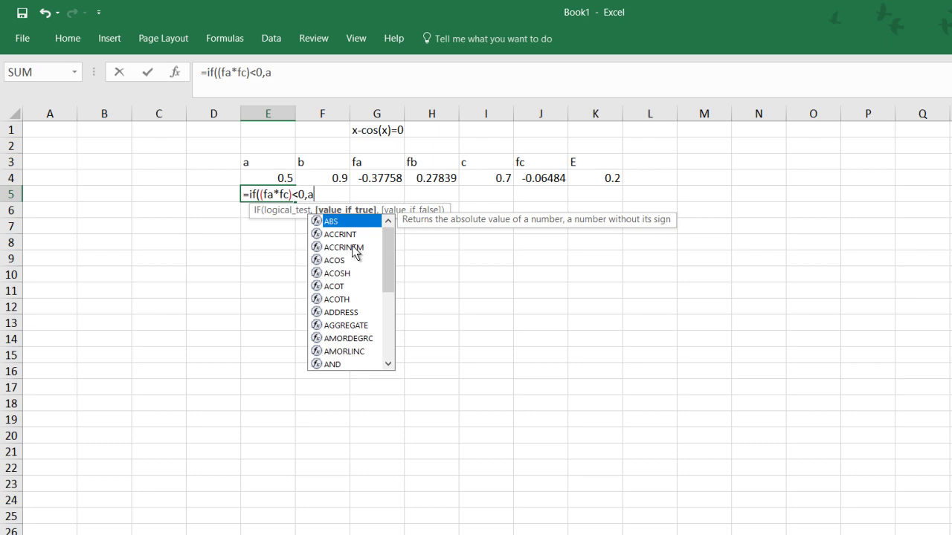
type(",")
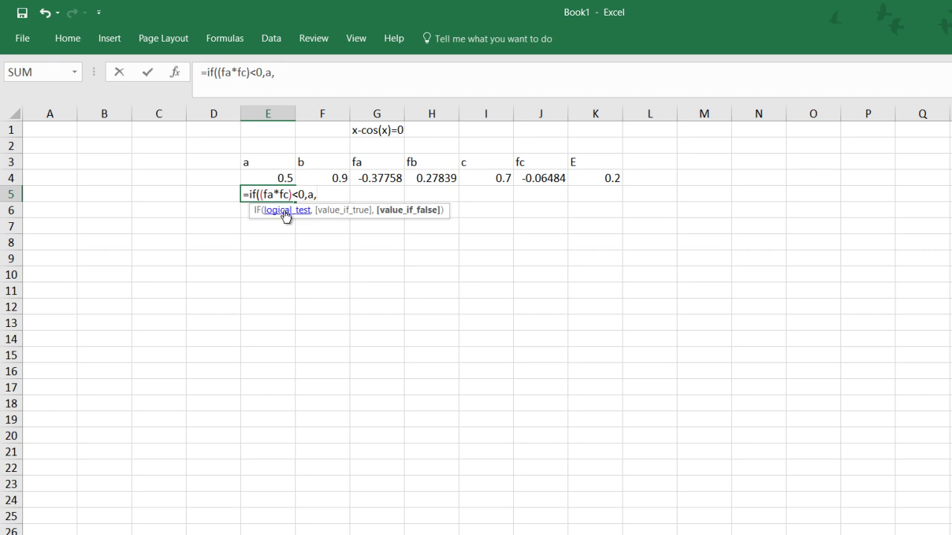
type("c")
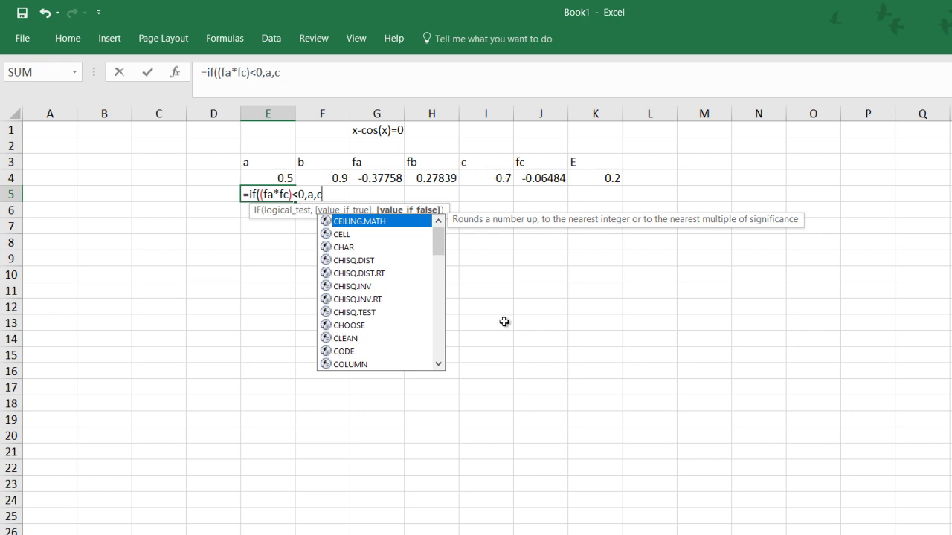
type(")")
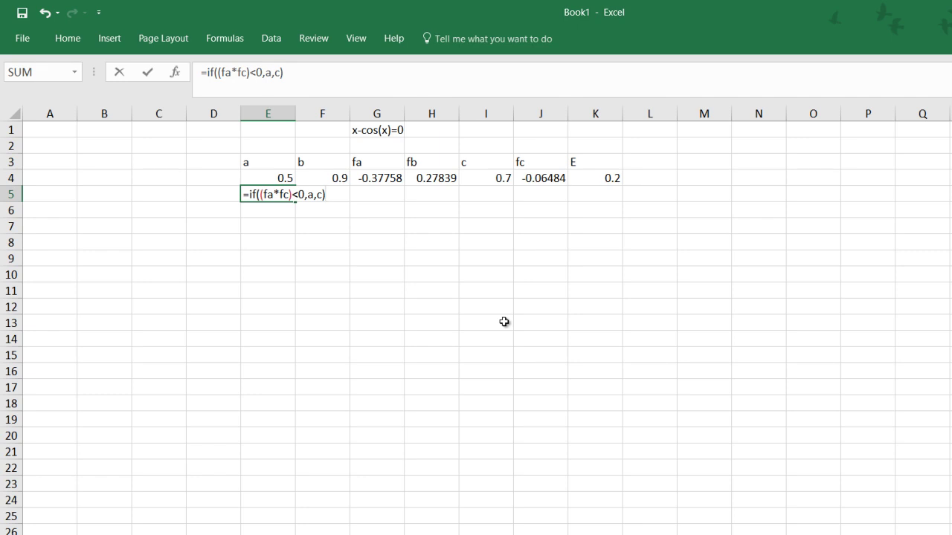
key("Return")
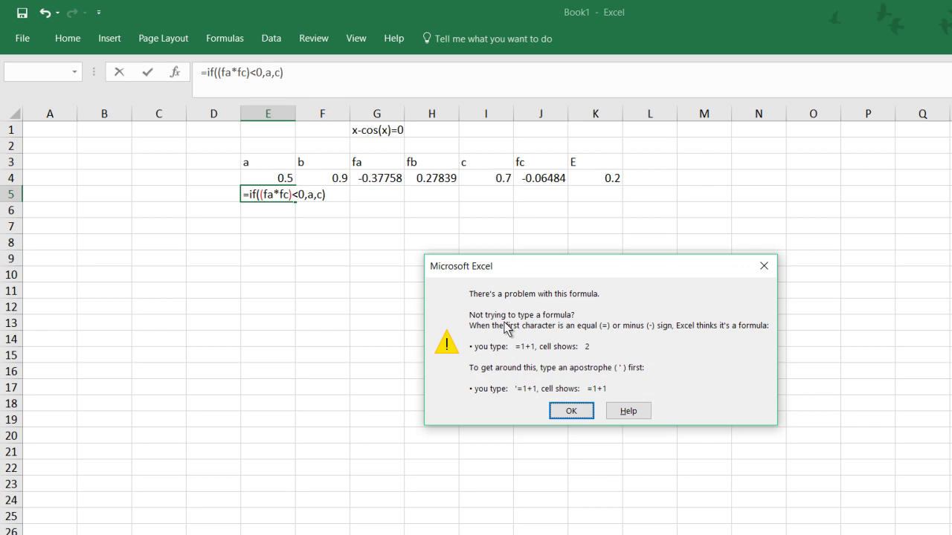
left_click(572, 413)
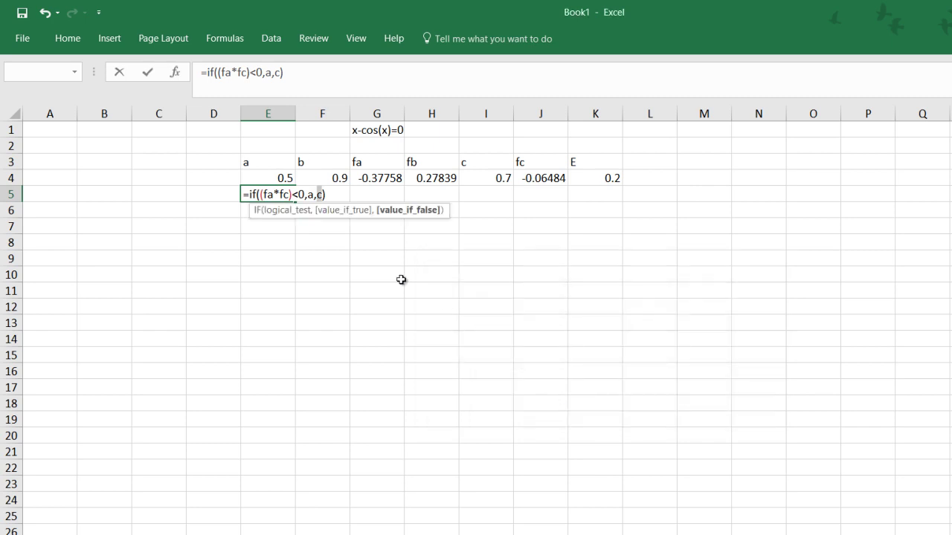
Clear the a and c labels from E5's IF formula and reference E4 as the value if true.
left_click(316, 194)
key("Delete")
key("BackSpace")
key("BackSpace")
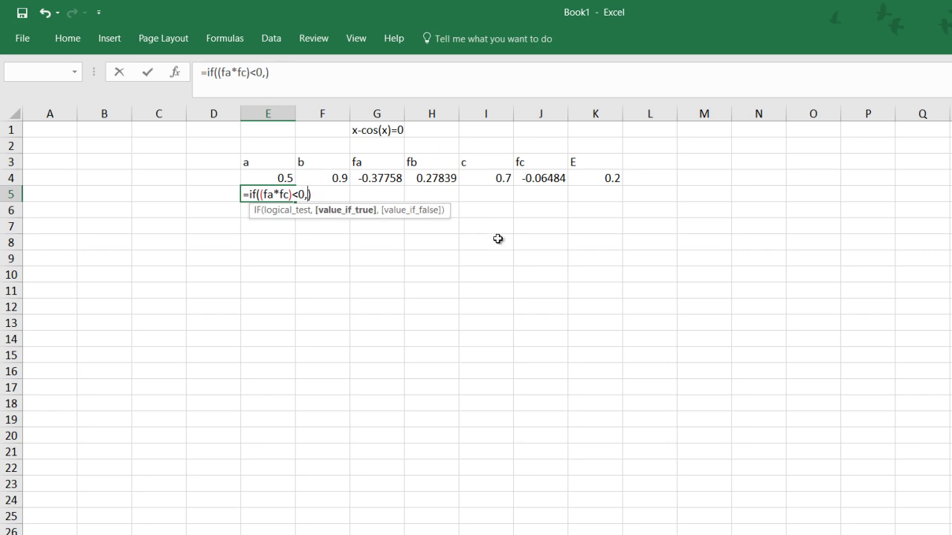
left_click(283, 177)
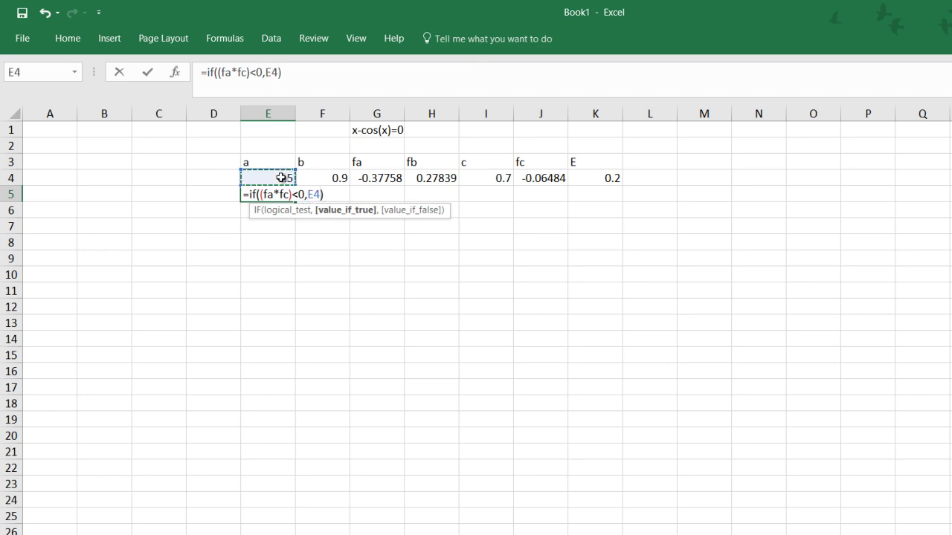
type(",")
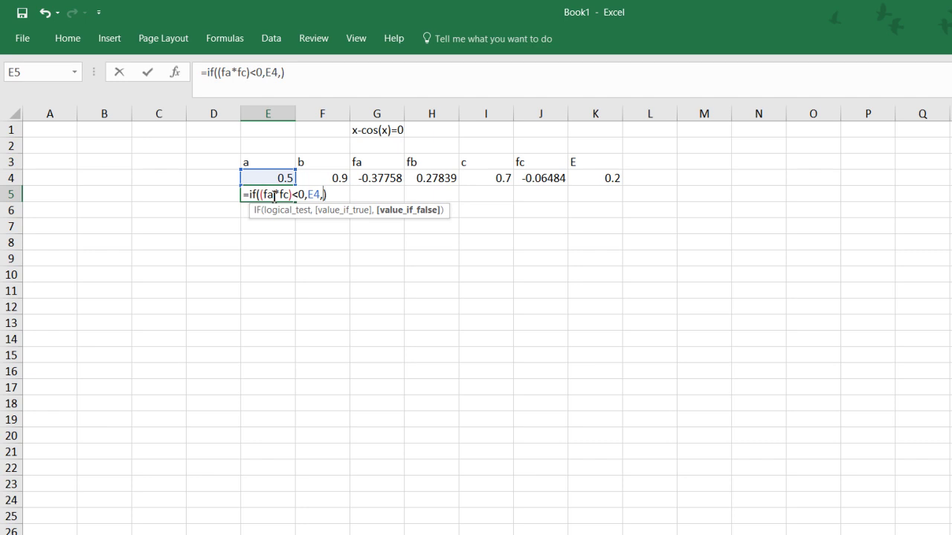
Replace the fa and fc labels in E5's logical test with G4 and J4.
left_click(274, 194)
key("BackSpace")
key("BackSpace")
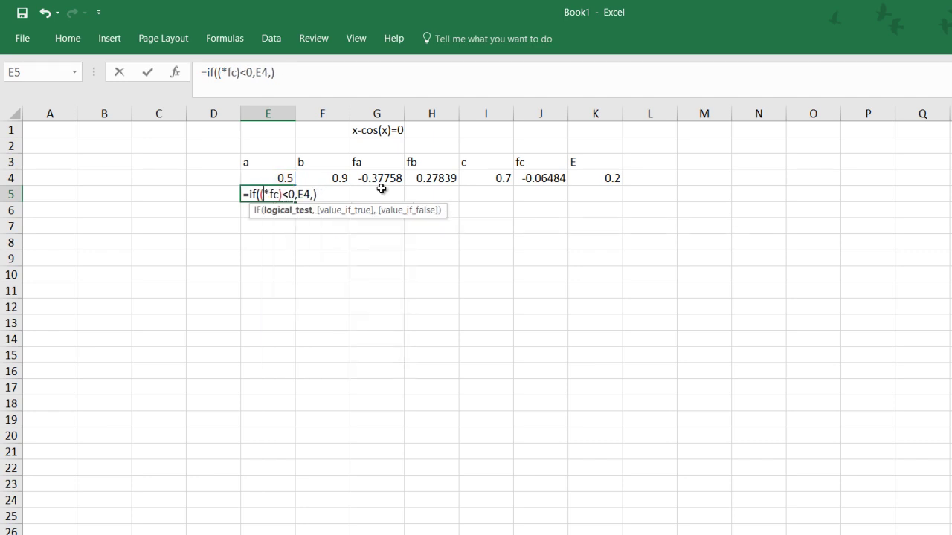
left_click(372, 179)
left_click(291, 194)
key("BackSpace")
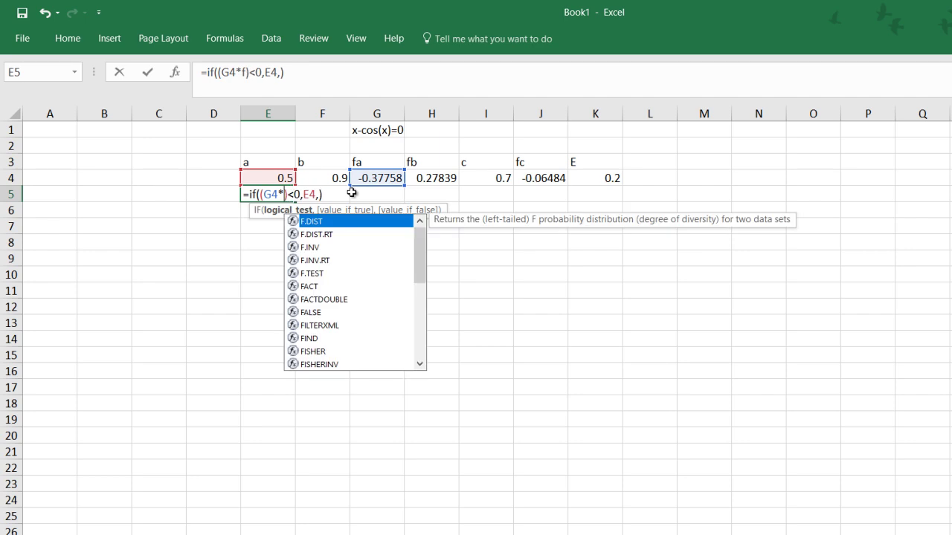
key("BackSpace")
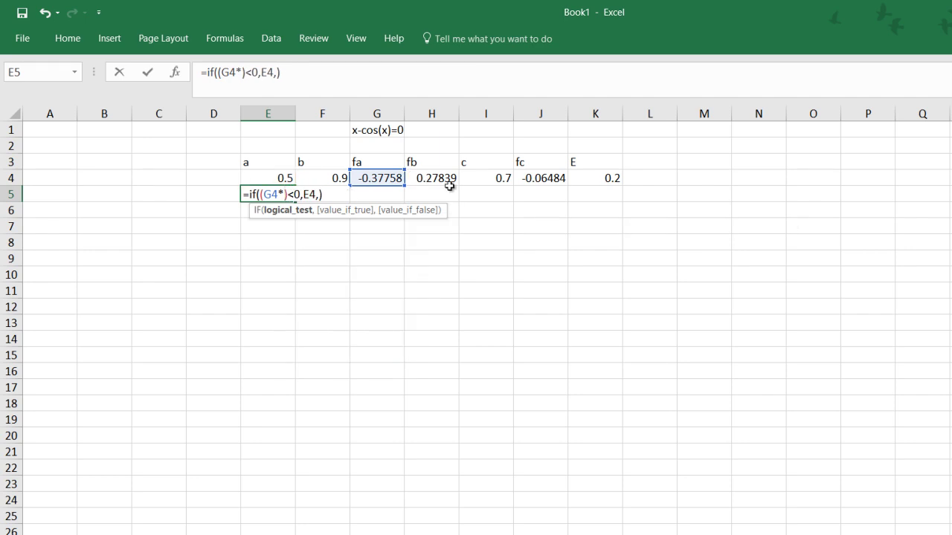
left_click(529, 178)
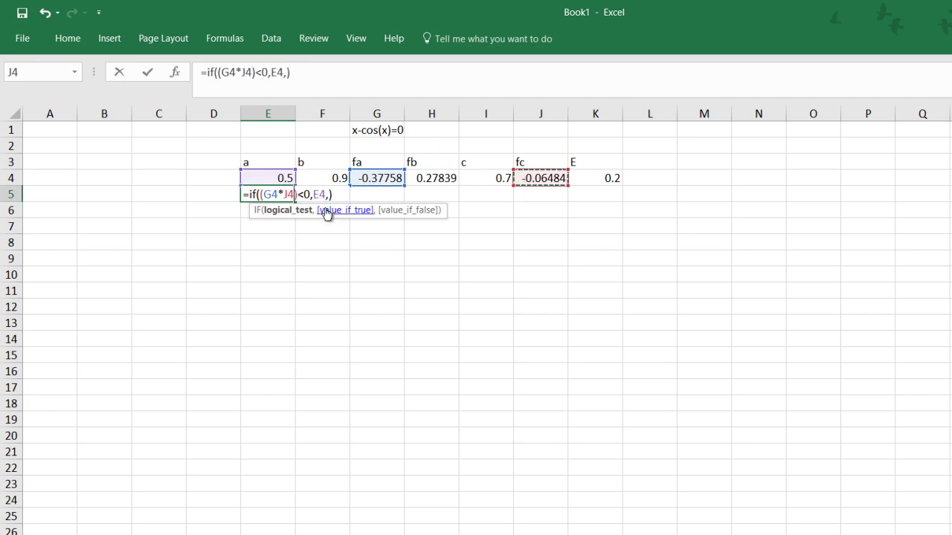
Reference I4 as the value if false, completing E5's formula as =if((G4*J4)<0,E4,I4).
left_click(325, 195)
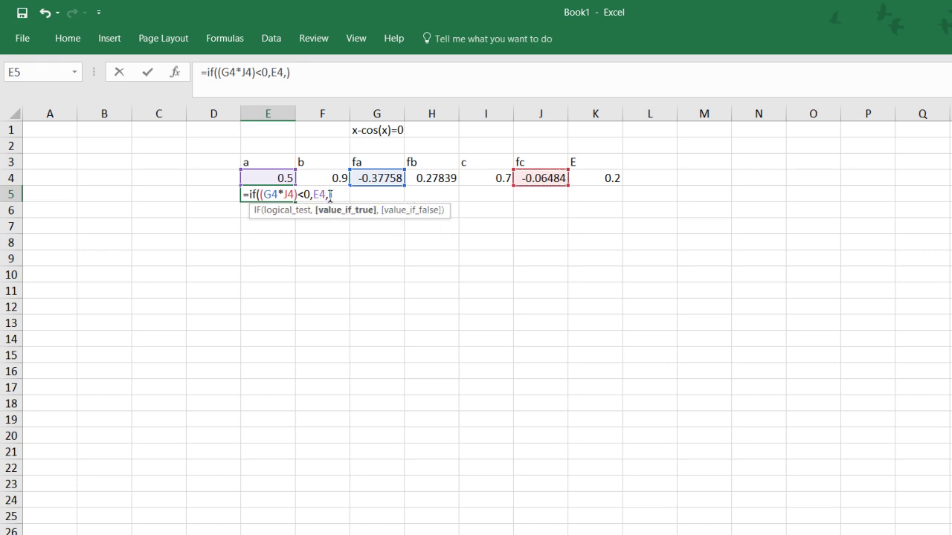
key("Right")
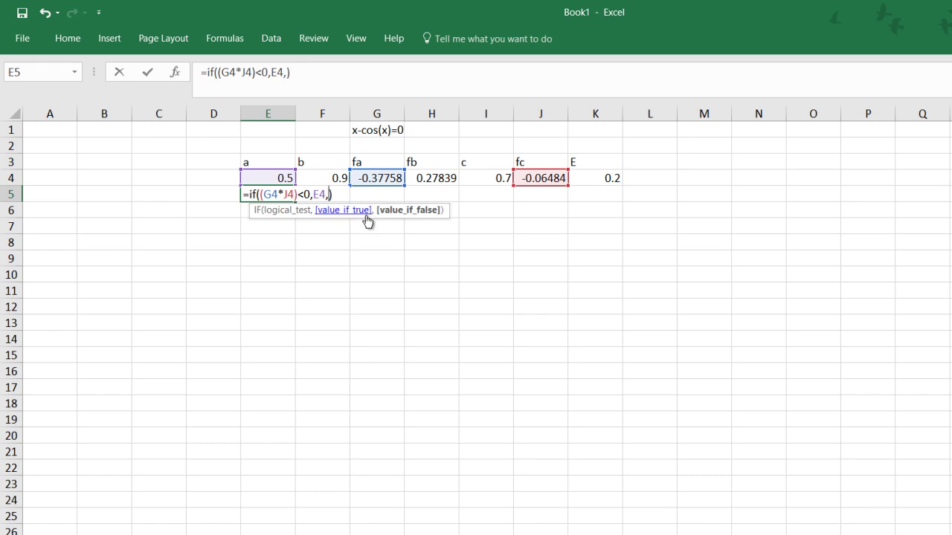
left_click(484, 179)
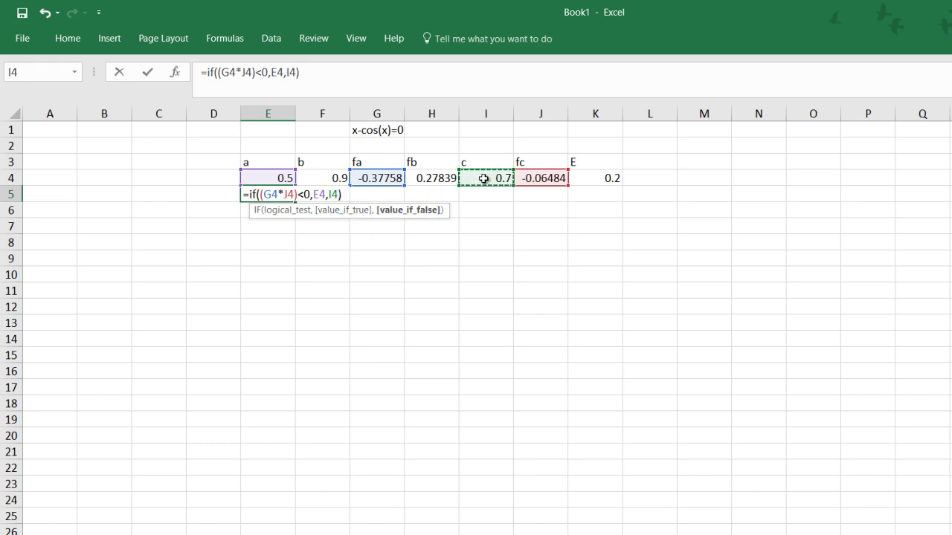
key("Return")
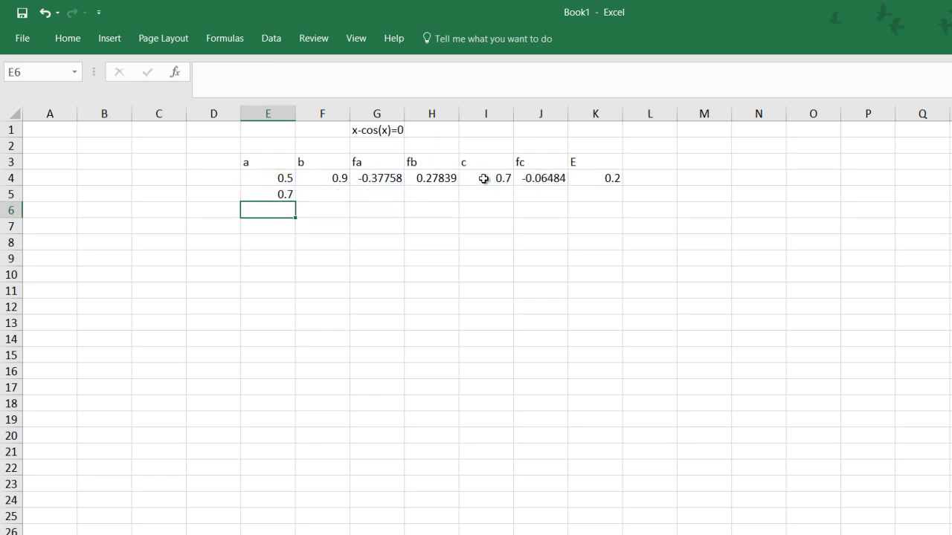
Begin an IF formula in cell F5 for the next b, with (G4*J4)<0 as the logical test.
left_click(268, 193)
left_click(323, 196)
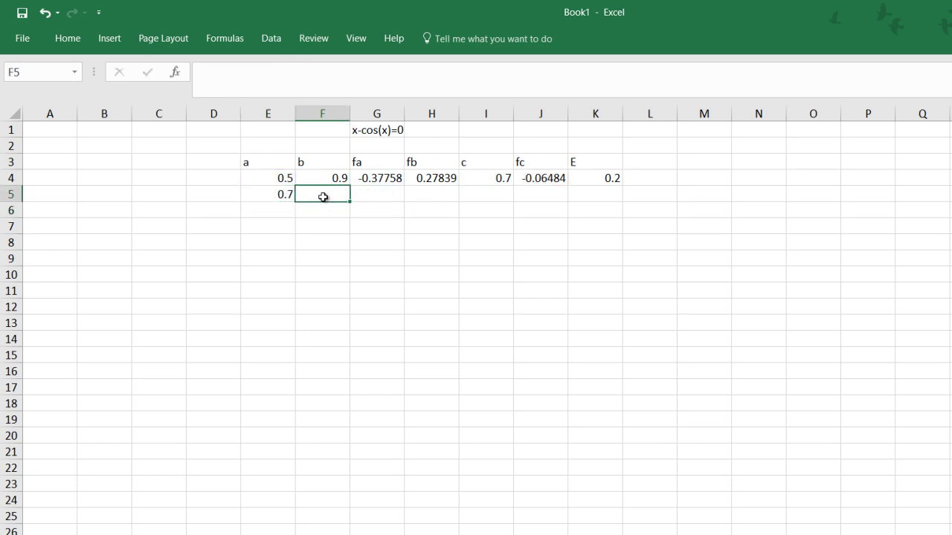
type("=if(")
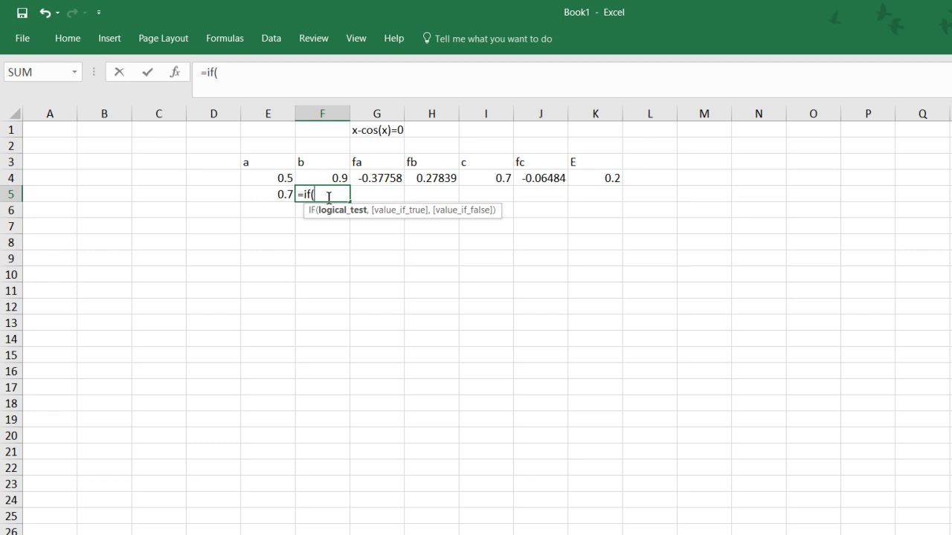
left_click(373, 180)
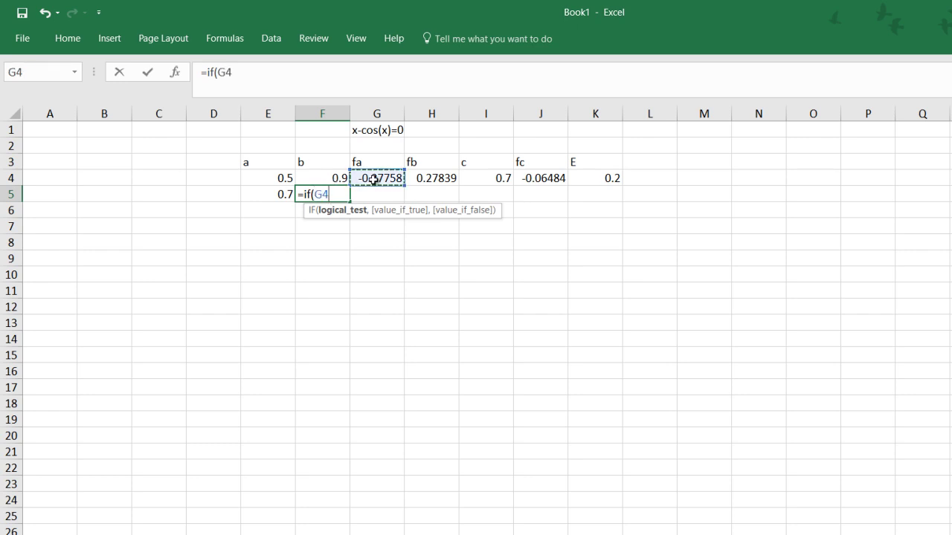
type("*")
left_click(528, 178)
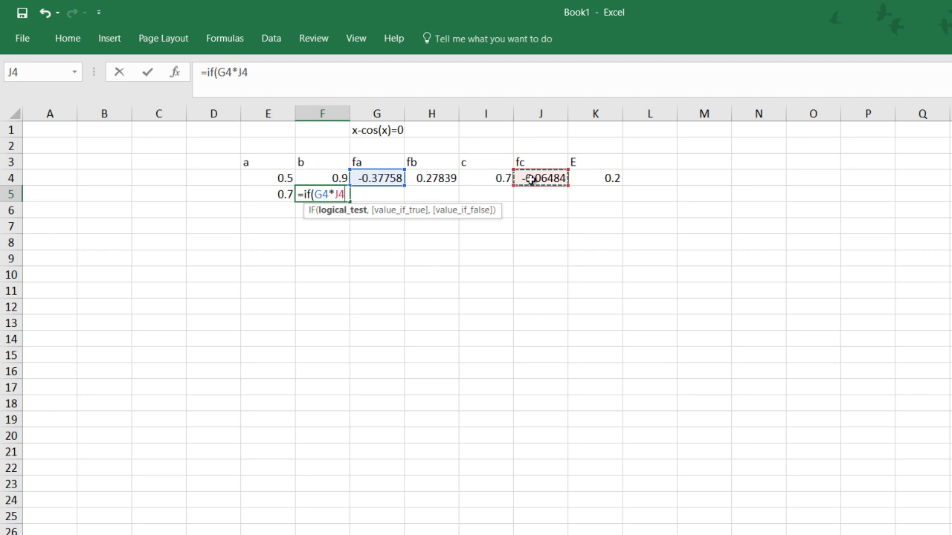
type(")")
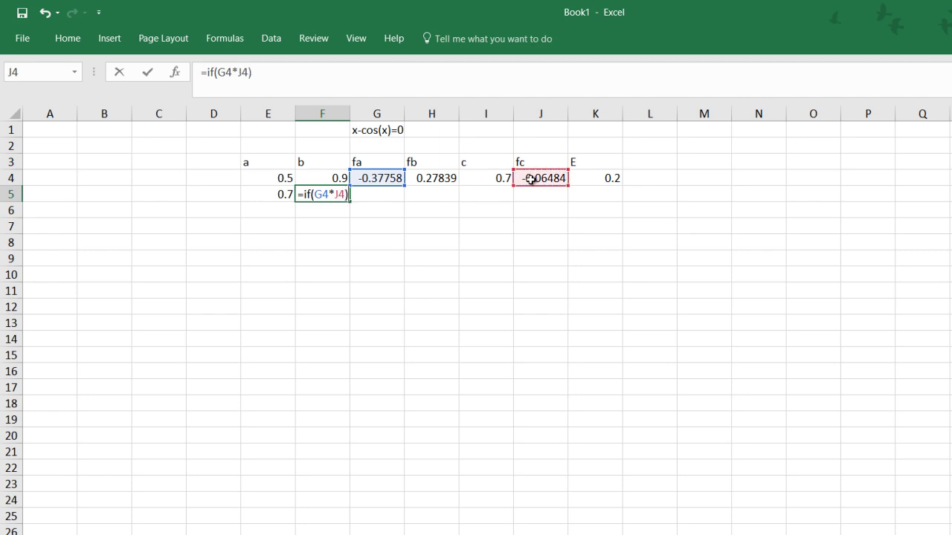
left_click(313, 194)
type("(")
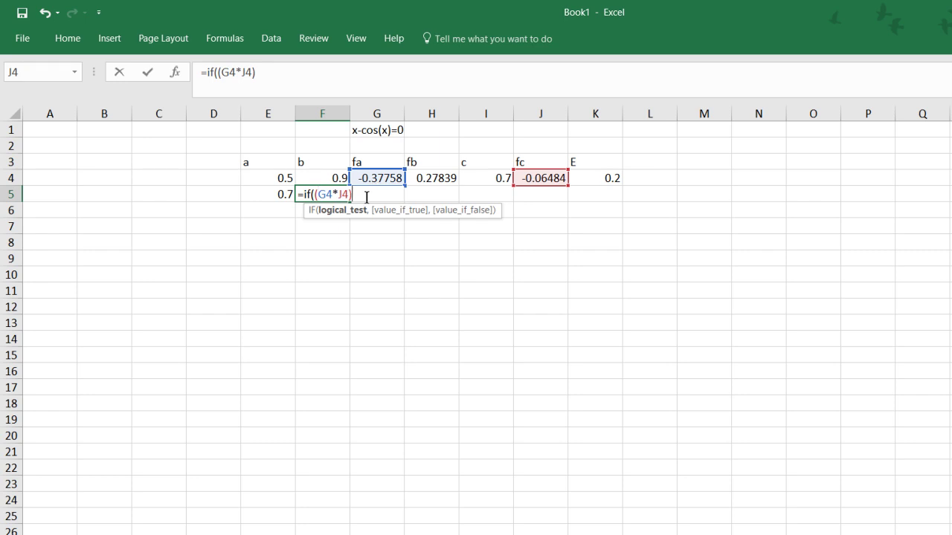
type("<0,")
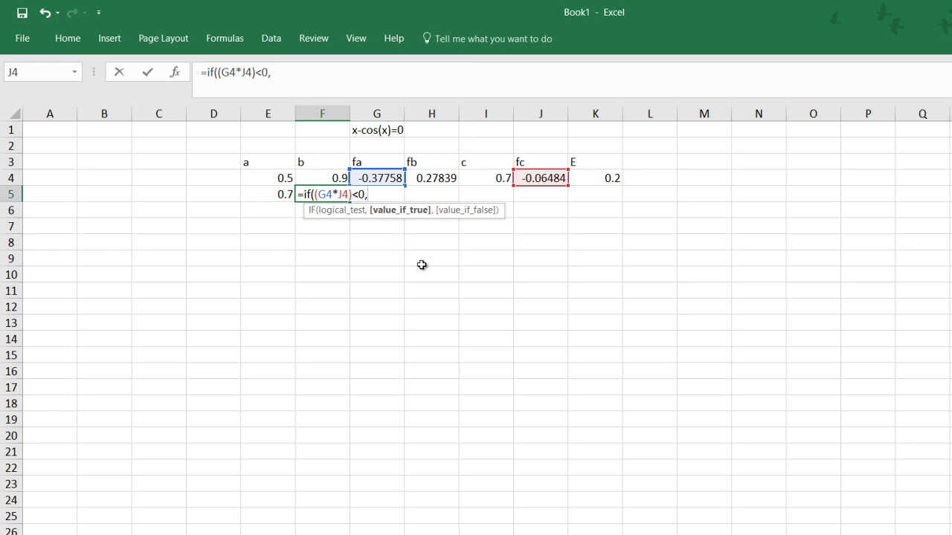
Complete F5's IF formula with I4 as the value if true and the label b as the value if false.
type("c")
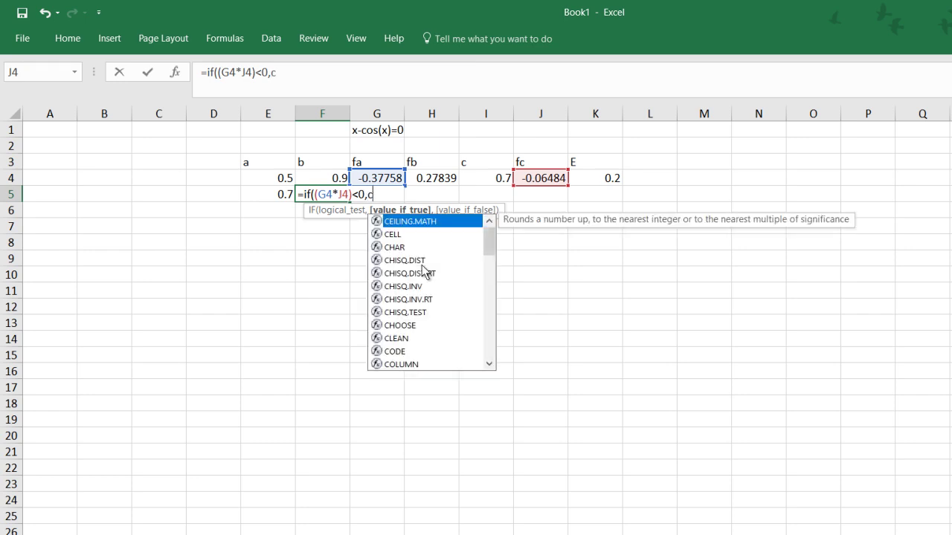
key("BackSpace")
left_click(482, 183)
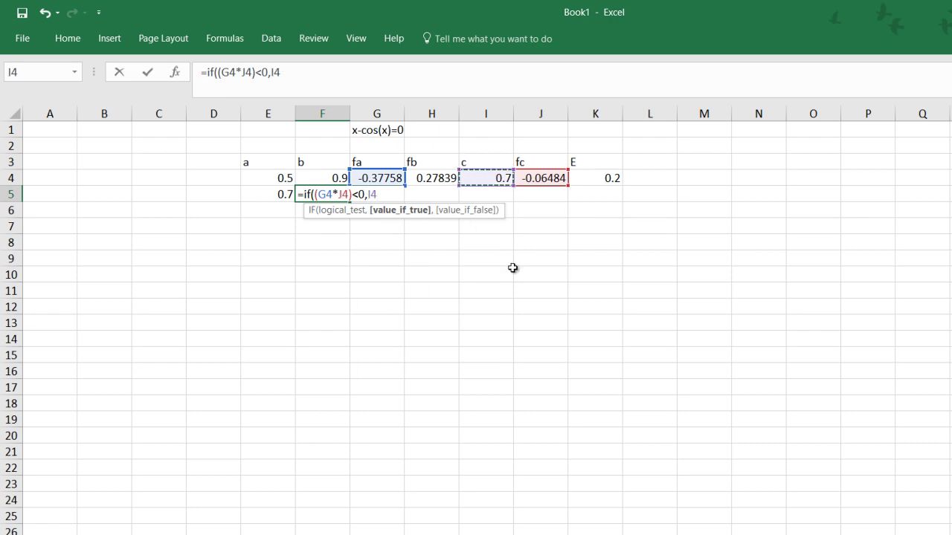
type(",")
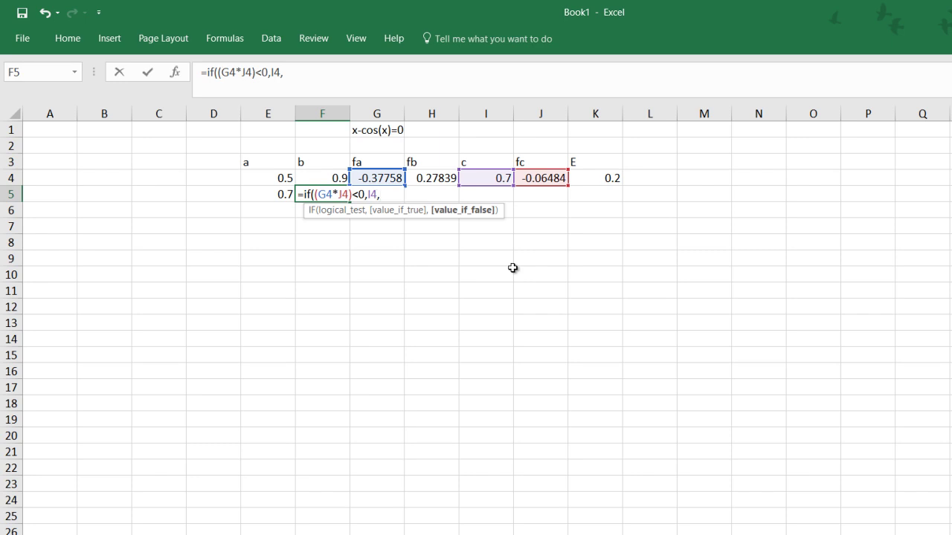
type("b")
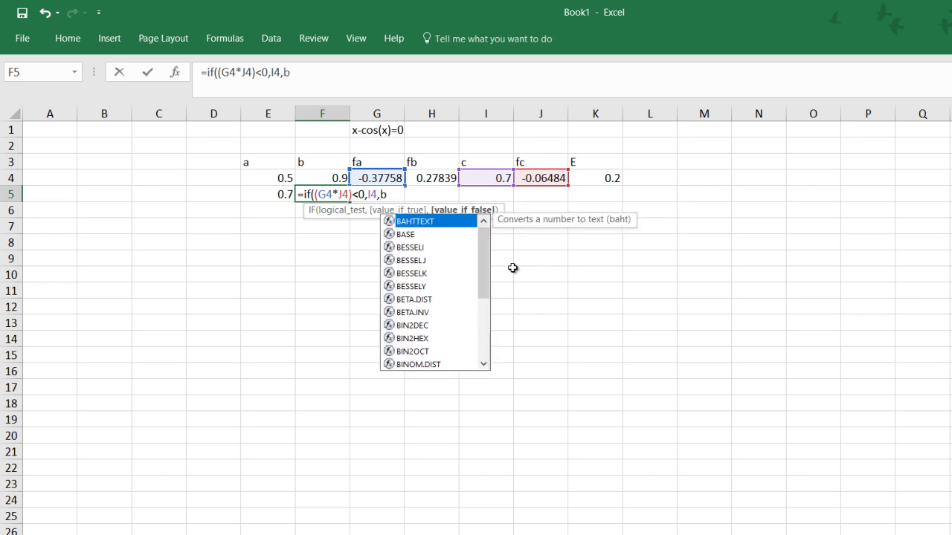
type(")")
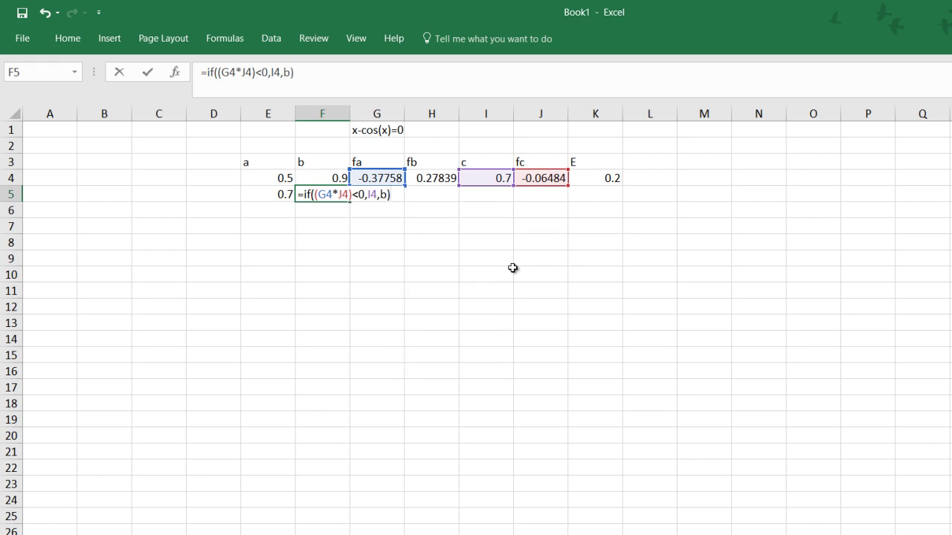
key("Return")
Replace the b label in F5's formula with F4, giving =IF((G4*J4)<0,I4,F4).
left_click(325, 193)
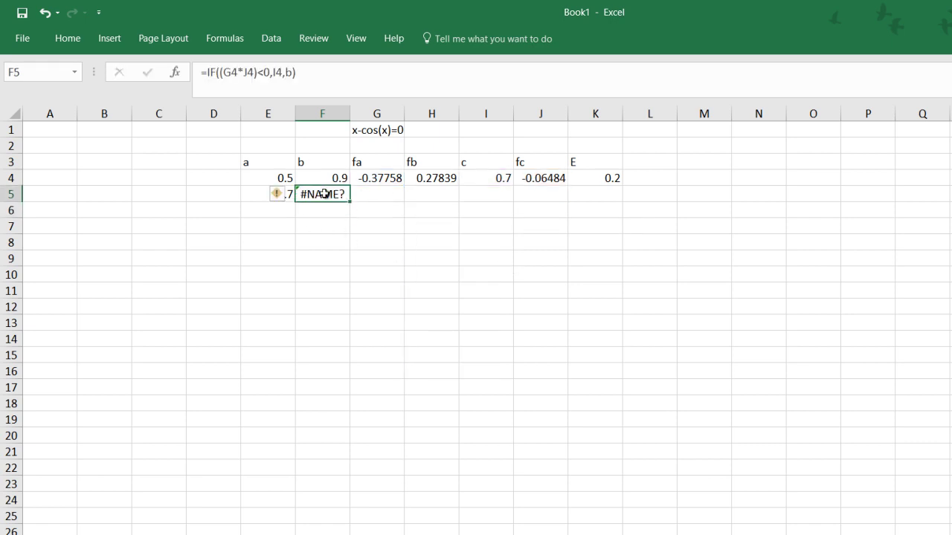
double_click(325, 193)
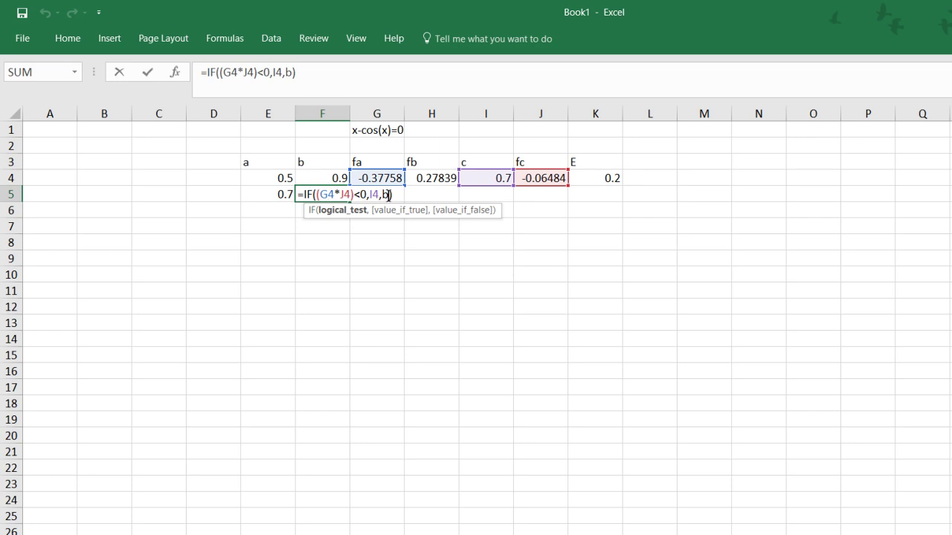
left_click(387, 193)
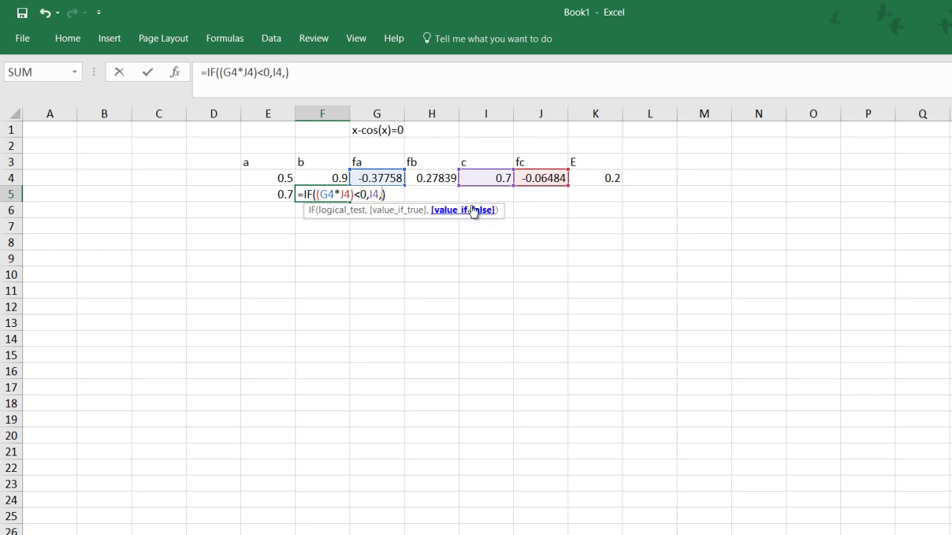
left_click(319, 180)
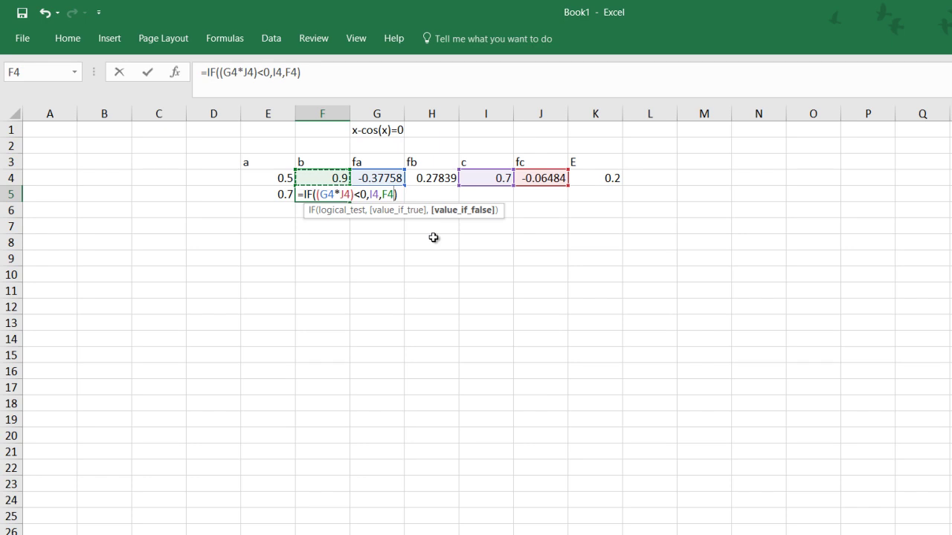
key("Return")
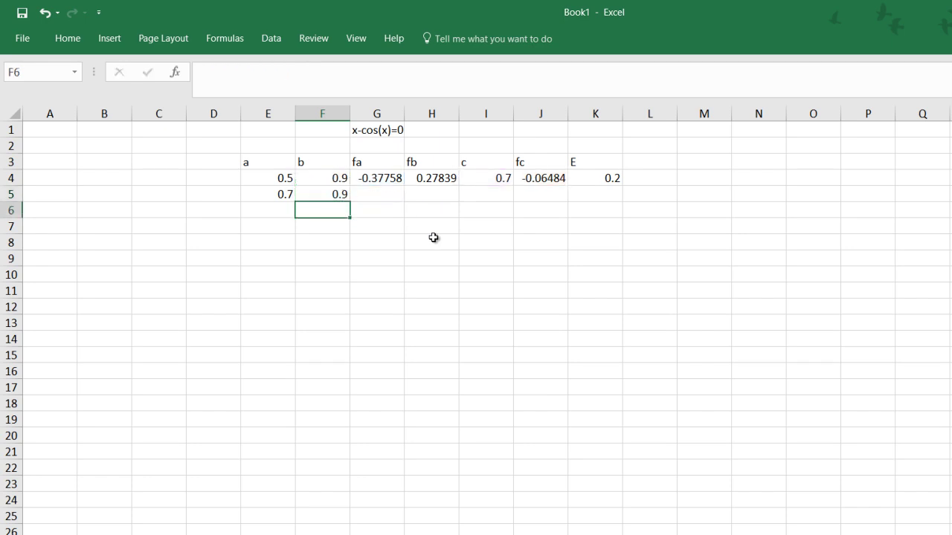
Compute fa for the second iteration in cell G5 with the formula =E5-cos(E5).
left_click(390, 190)
type("=")
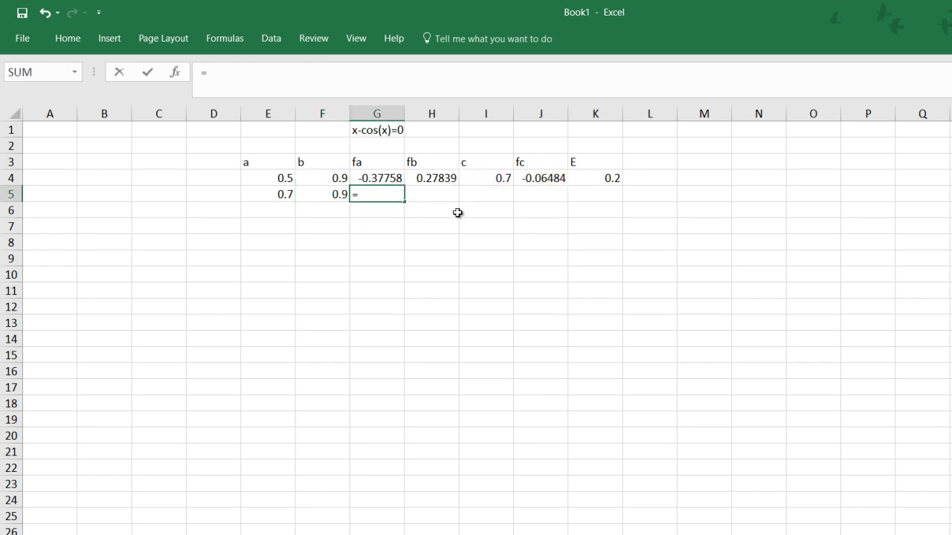
left_click(283, 194)
type("-cos(")
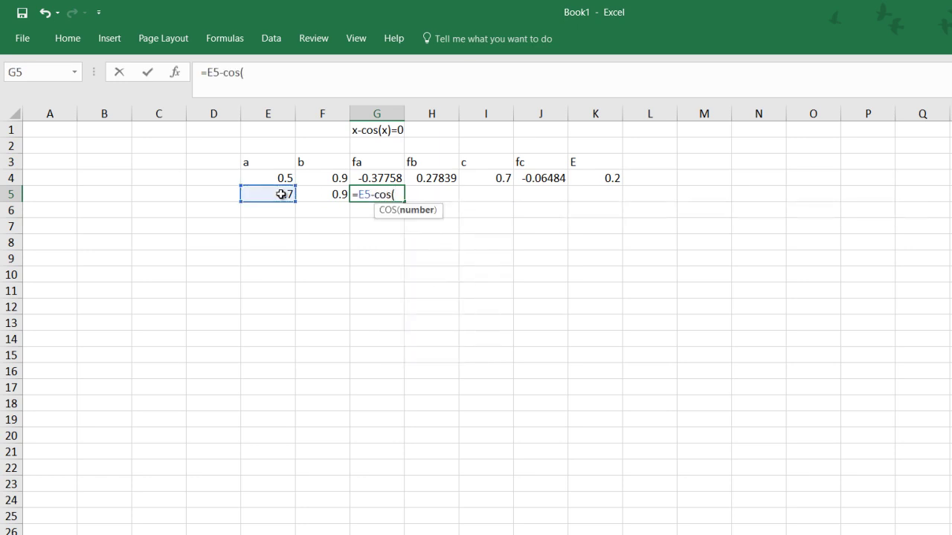
left_click(281, 195)
key("Return")
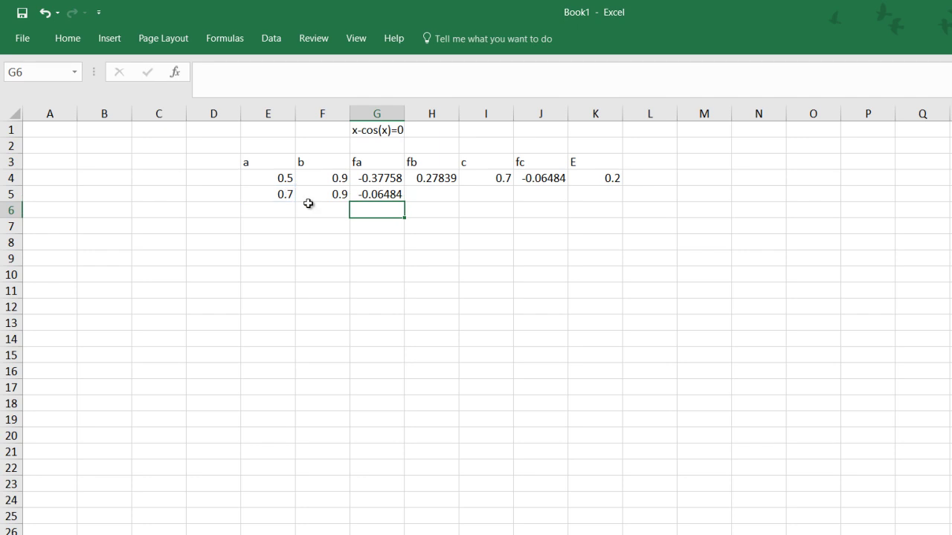
Compute fb for the second iteration in cell H5 with the formula =F5-cos(F5).
left_click(430, 196)
type("=")
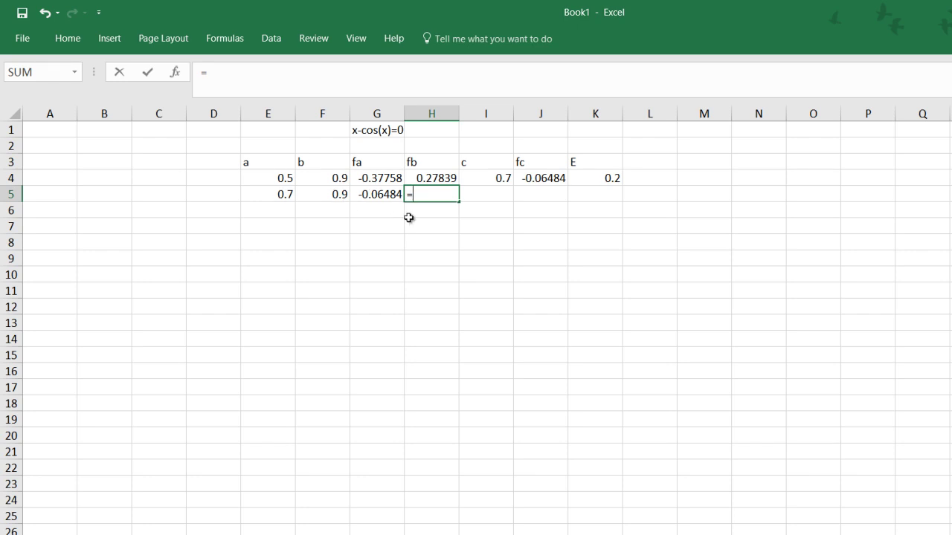
left_click(308, 191)
type("-")
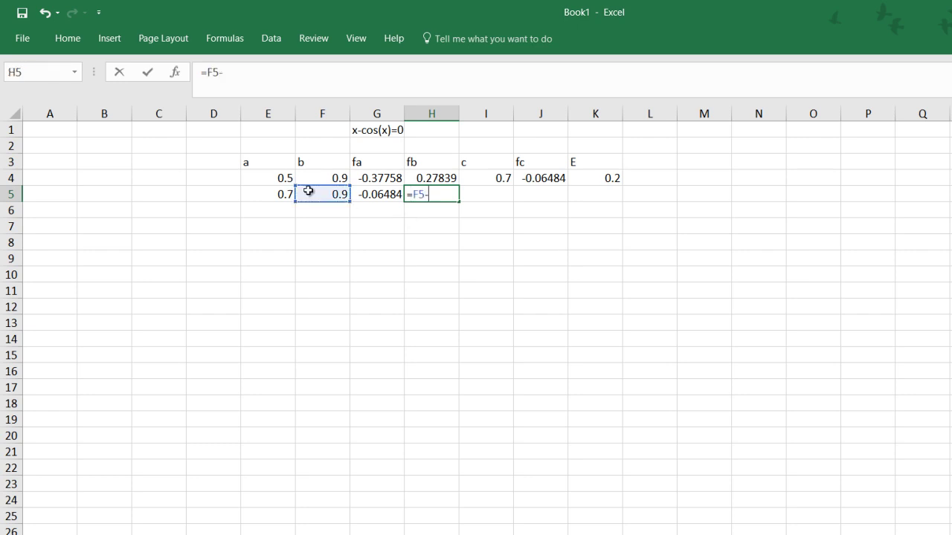
type("cos(")
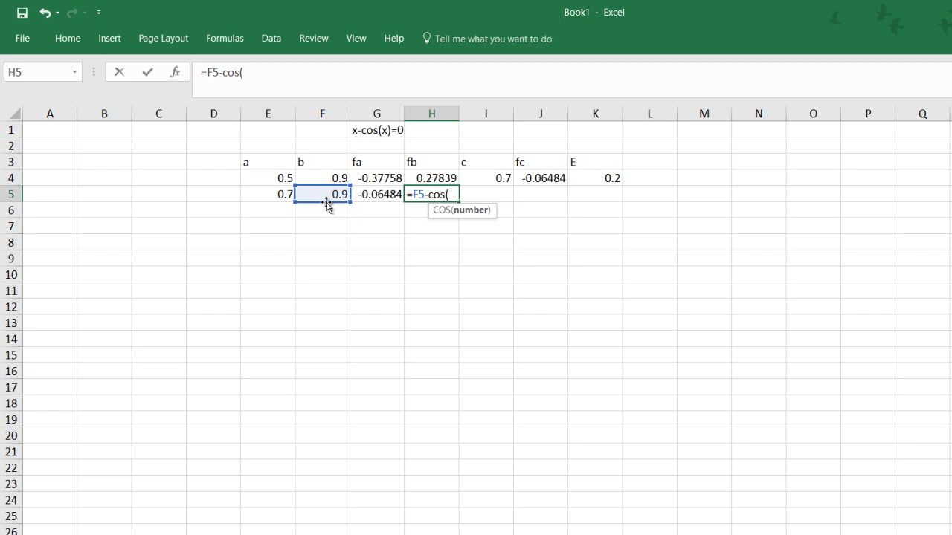
left_click(321, 191)
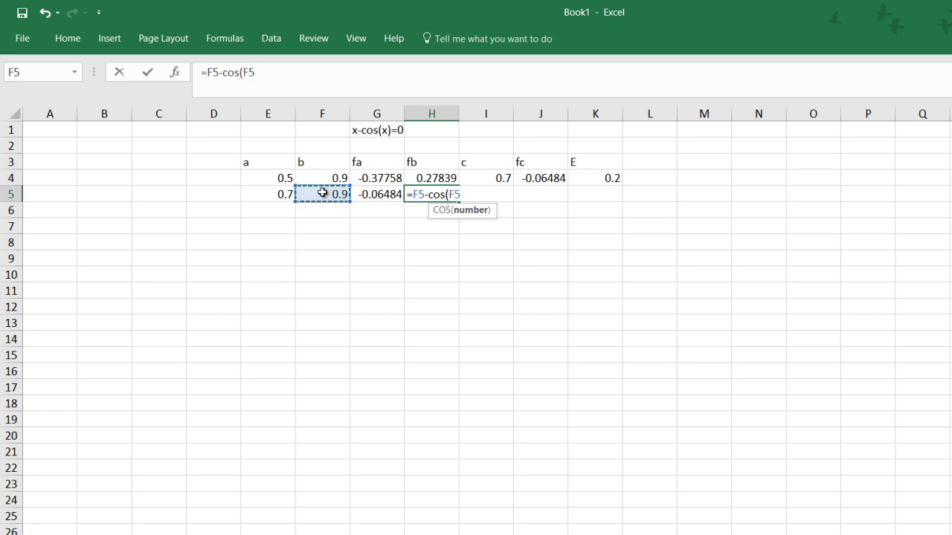
type(")")
key("Return")
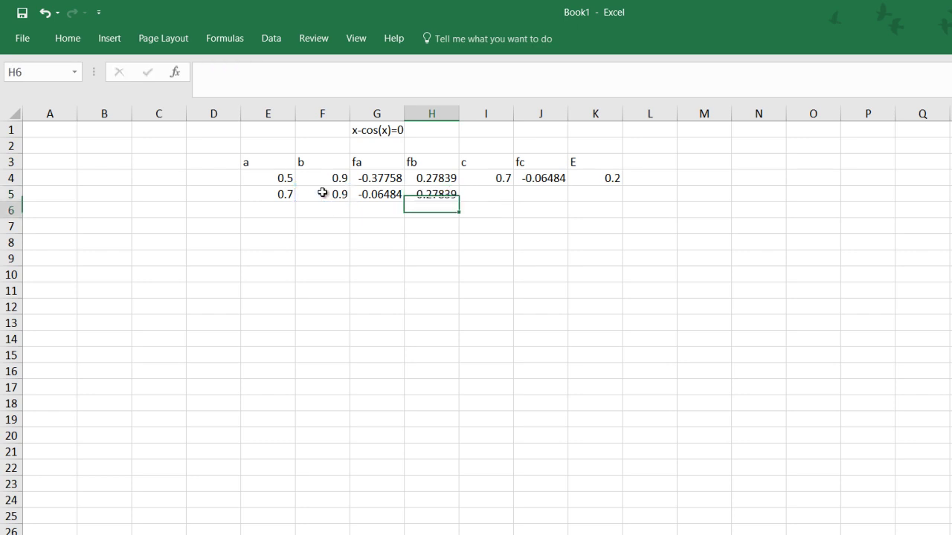
Copy the c, fc and E formulas in I4, J4 and K4 down to row 5.
left_click(492, 195)
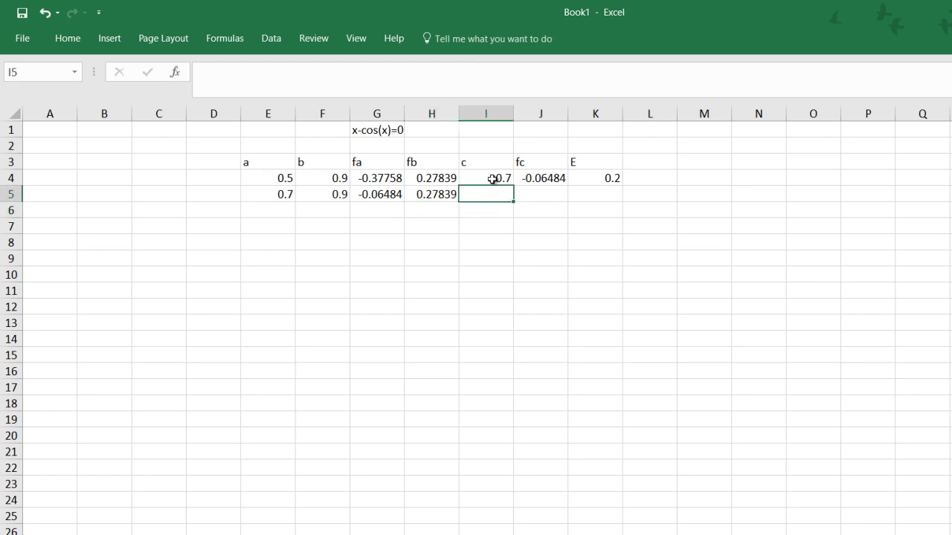
left_click(493, 178)
left_click_drag(516, 186, 622, 199)
left_click(563, 180)
left_click(602, 182)
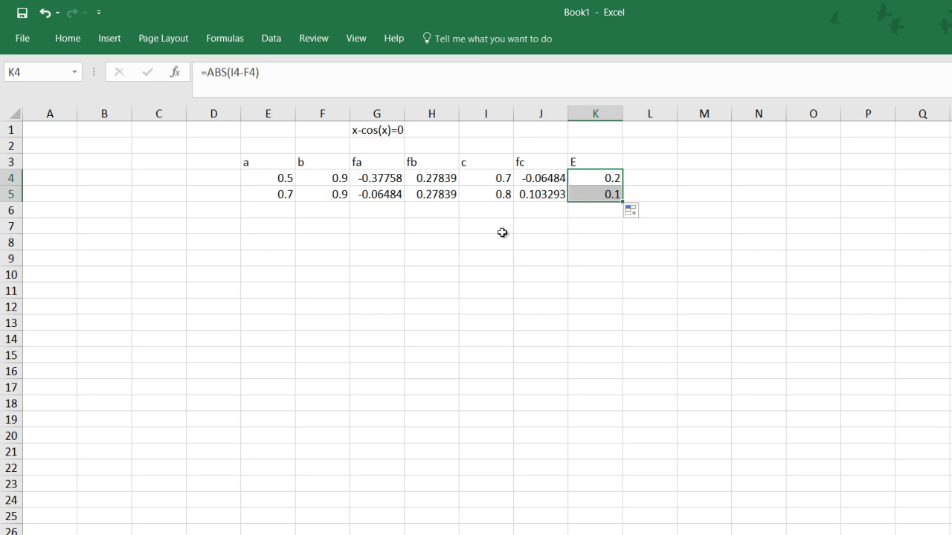
Fill the a, b, fa and fb formulas in E5 through H5 down to row 13.
left_click(272, 195)
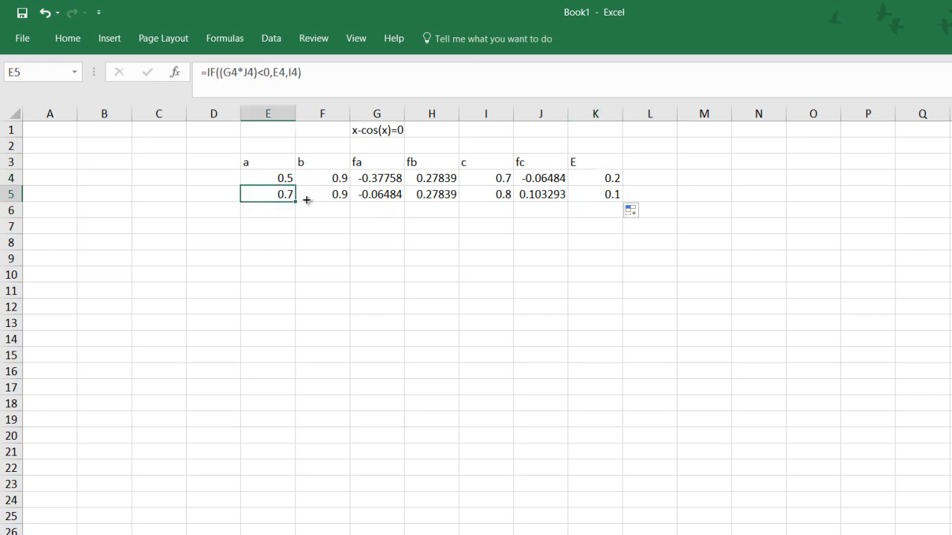
left_click_drag(296, 202, 304, 336)
left_click(335, 195)
left_click_drag(349, 199, 352, 327)
left_click(393, 194)
left_click_drag(406, 201, 397, 333)
left_click(453, 196)
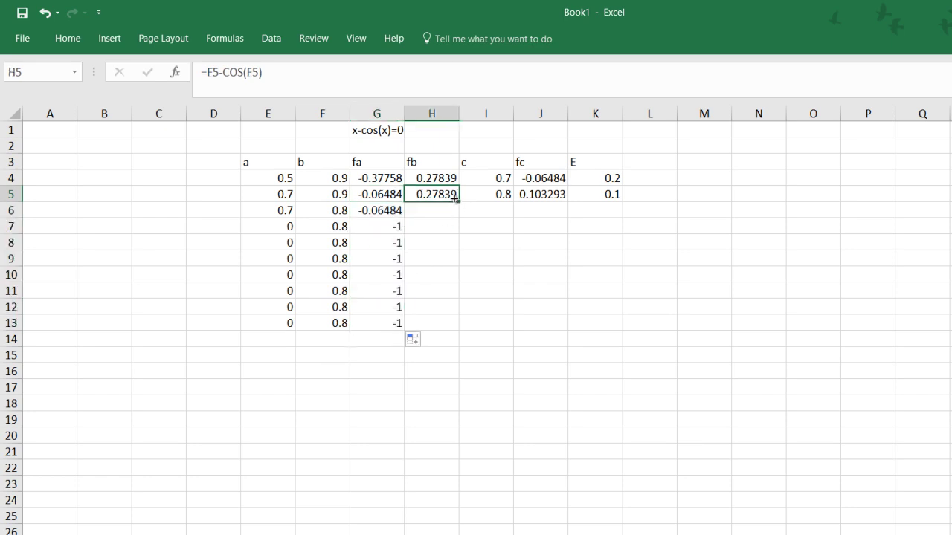
left_click_drag(460, 202, 456, 321)
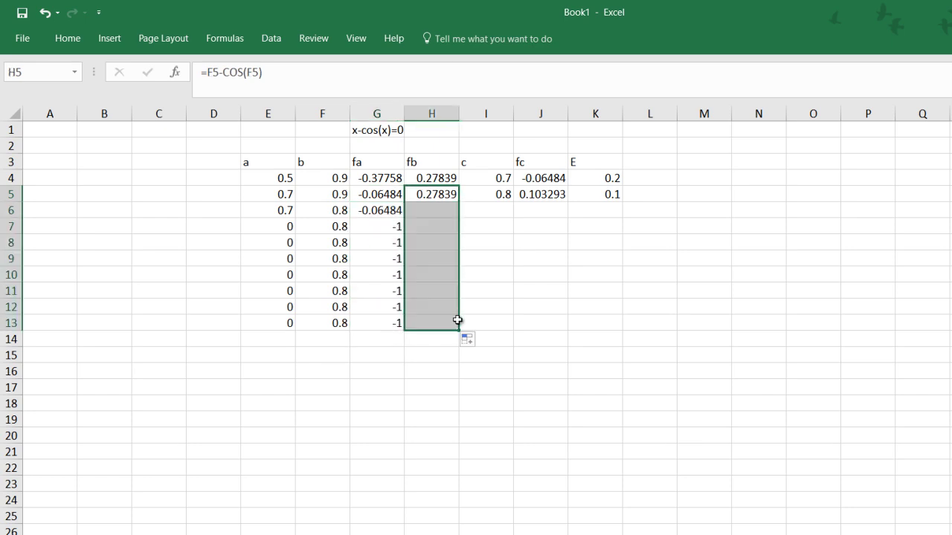
Fill the c, fc and E formulas in I5 through K5 down to row 13.
left_click(502, 195)
left_click_drag(513, 203, 512, 332)
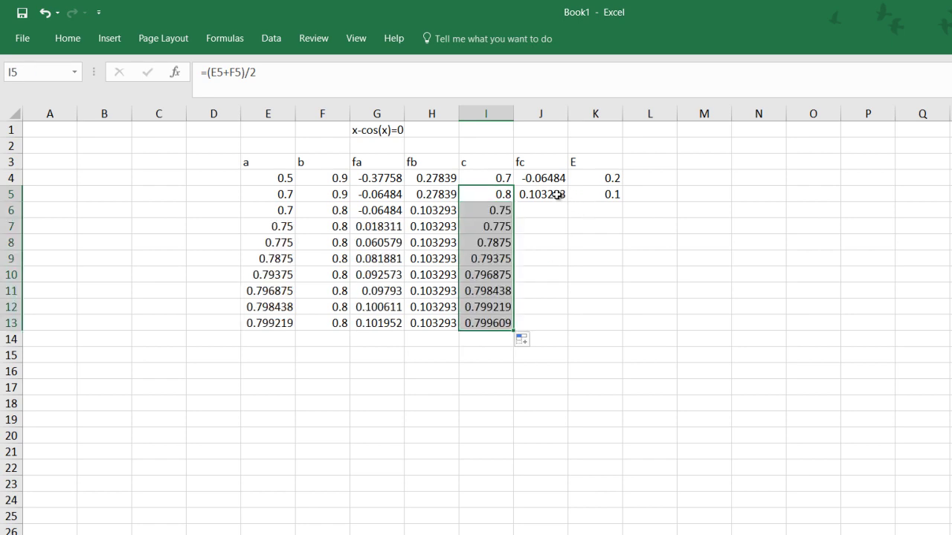
left_click(558, 194)
left_click_drag(568, 201, 568, 327)
left_click(618, 196)
left_click_drag(622, 202, 616, 327)
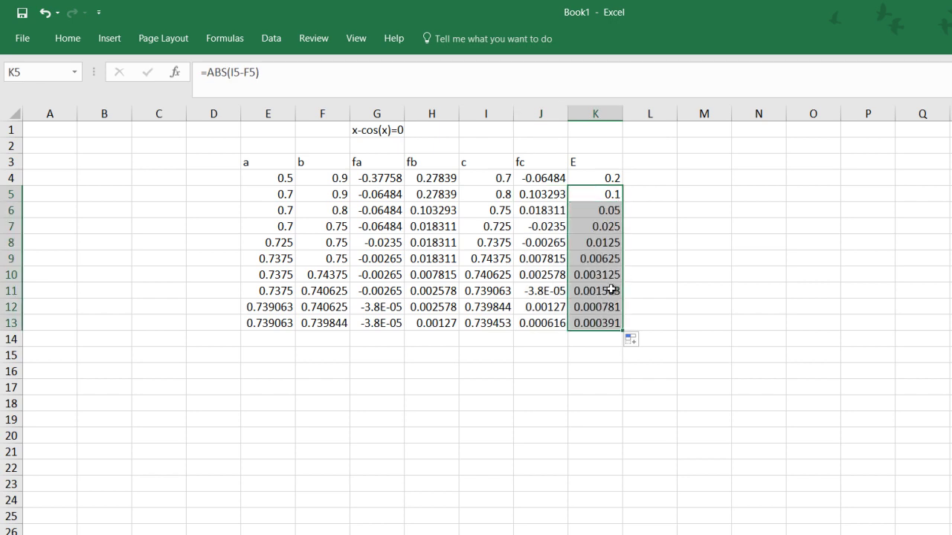
Evaluate x-cos(x) at the midpoint c of row 11 in cell G15 with the formula =I11-cos(I11).
left_click(608, 291)
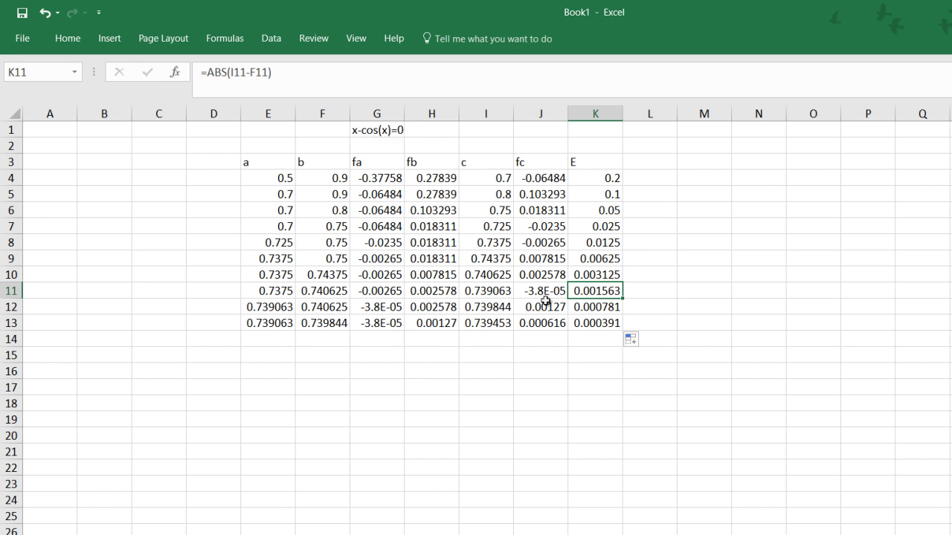
left_click(379, 385)
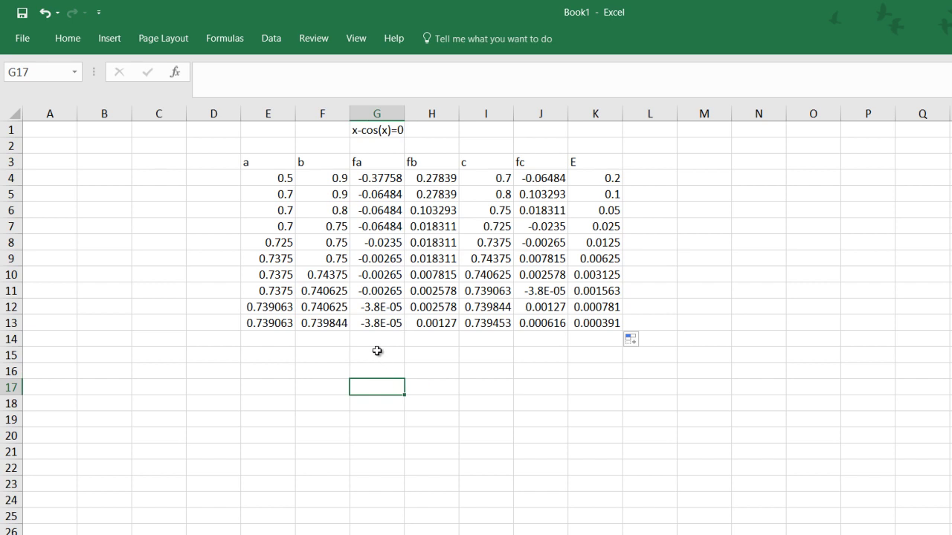
left_click(378, 351)
type("=")
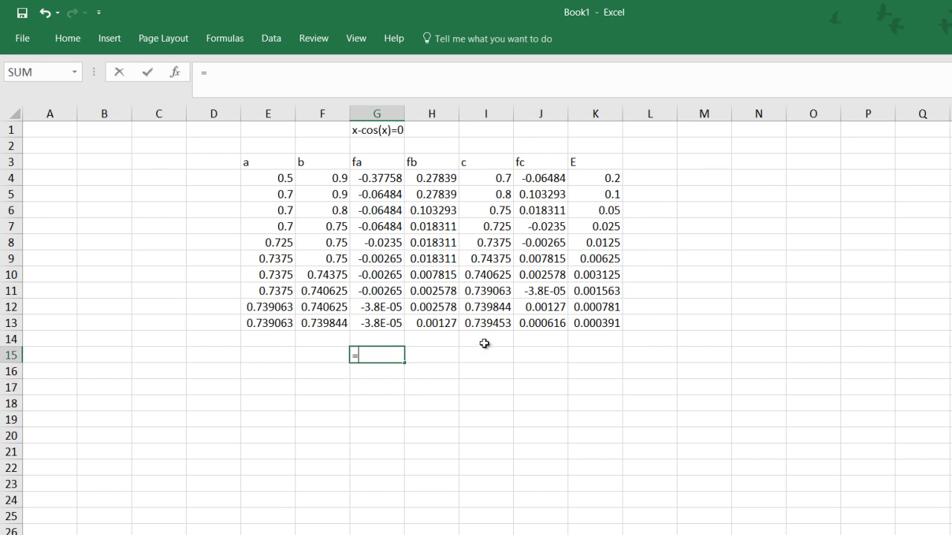
left_click(471, 296)
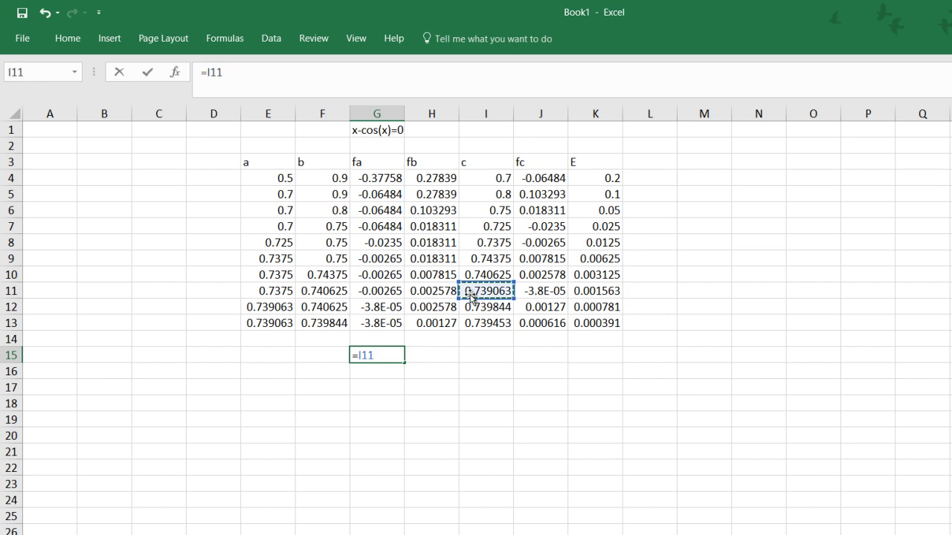
type("-cos(")
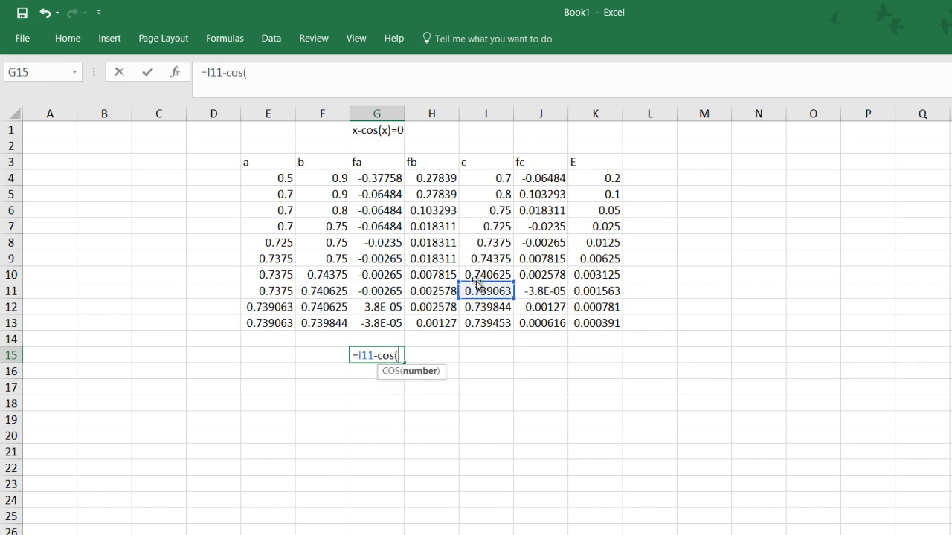
left_click(482, 290)
type(")")
key("Return")
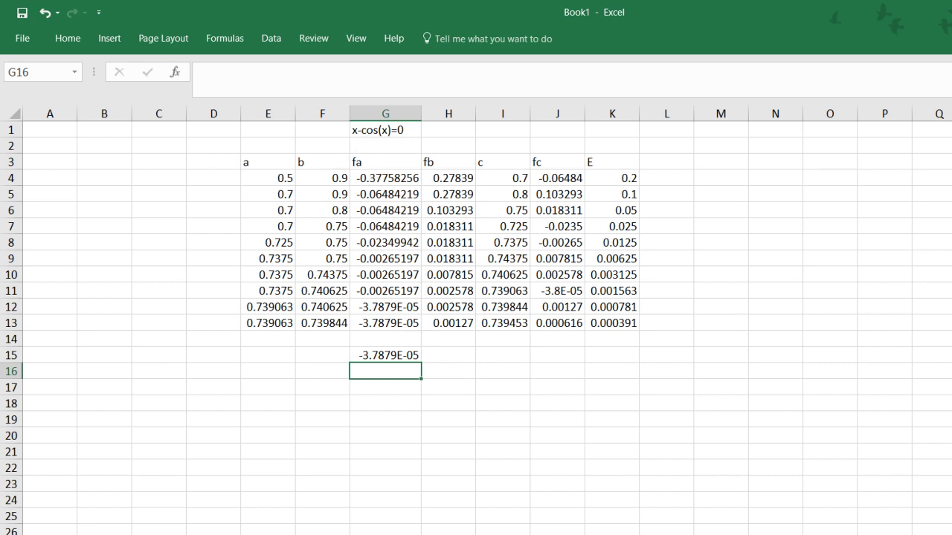
Switch to MATLAB, create a new blank M-file and arrange its editor window over the Command Window.
left_click(179, 532)
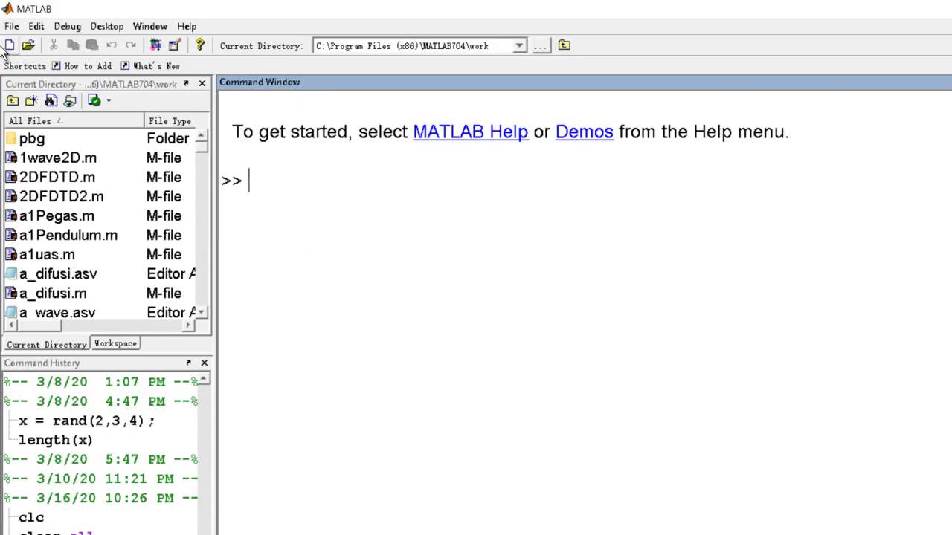
key("ctrl+n")
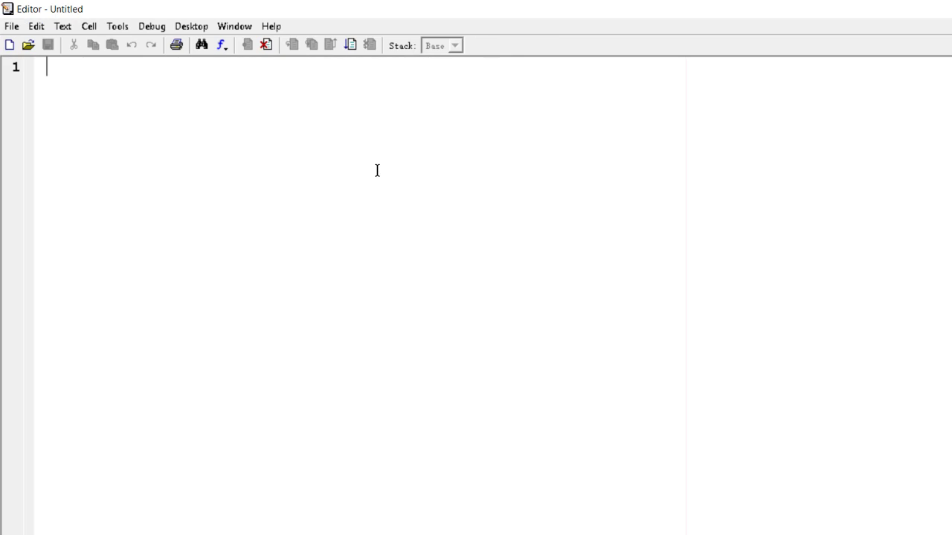
left_click_drag(633, 8, 534, 65)
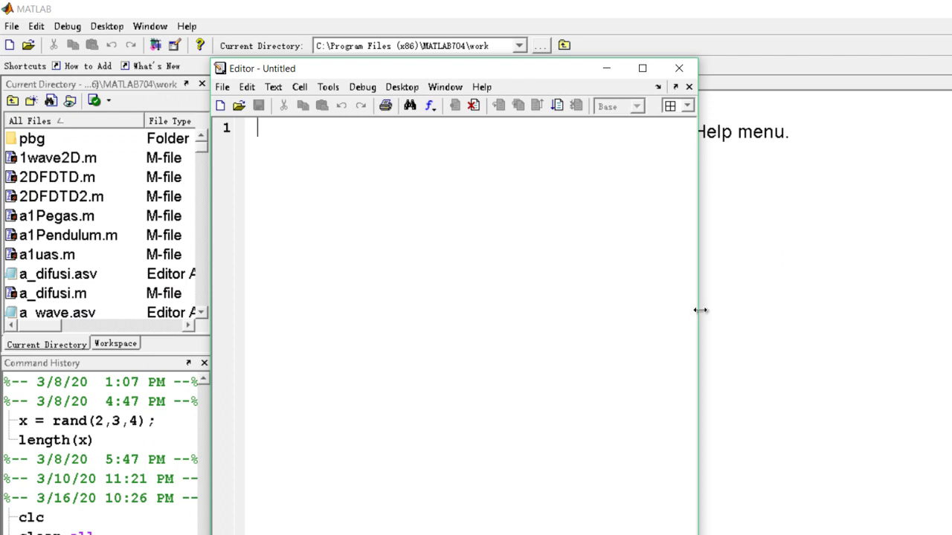
left_click_drag(699, 310, 951, 310)
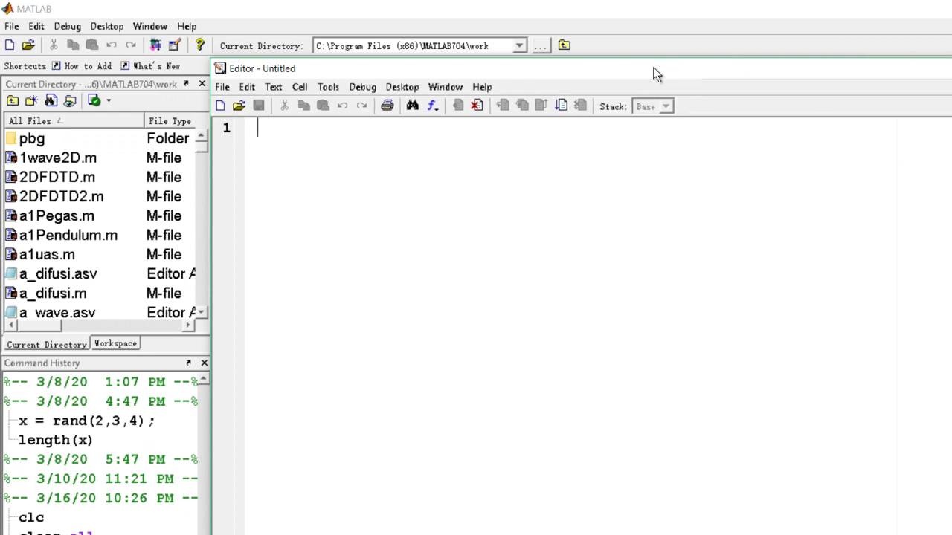
left_click(653, 57)
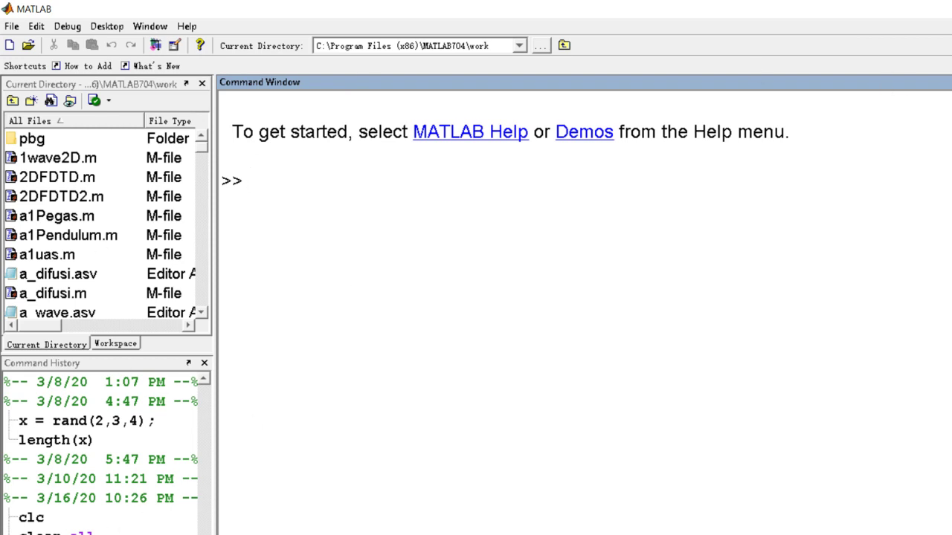
left_click(334, 528)
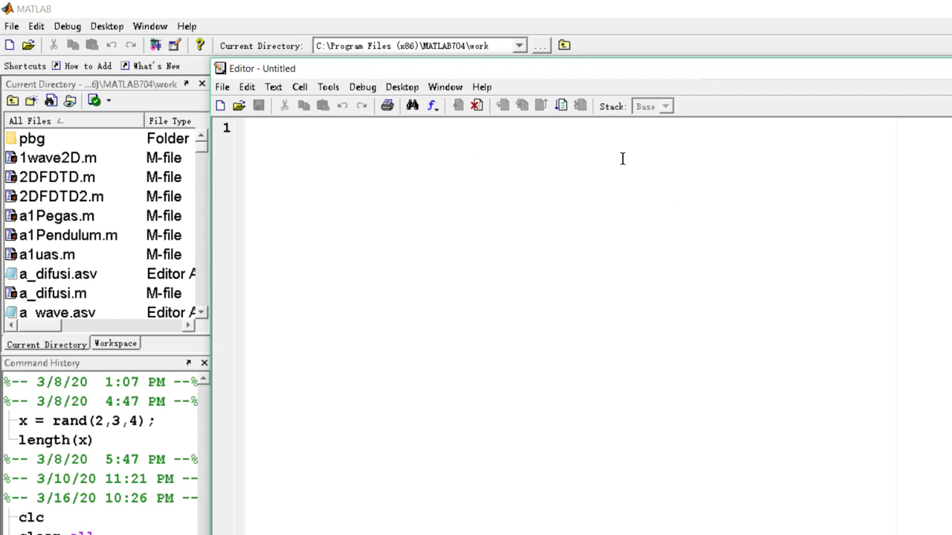
left_click_drag(640, 75, 631, 43)
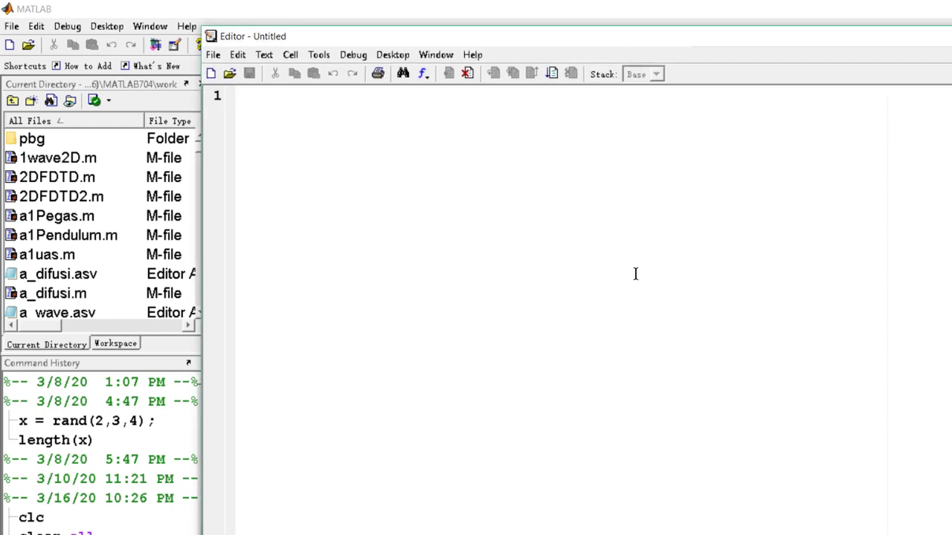
Write "close all; clear cll; clc;" on the script's first line and start the assignment "a=0." on line 2.
type("close all")
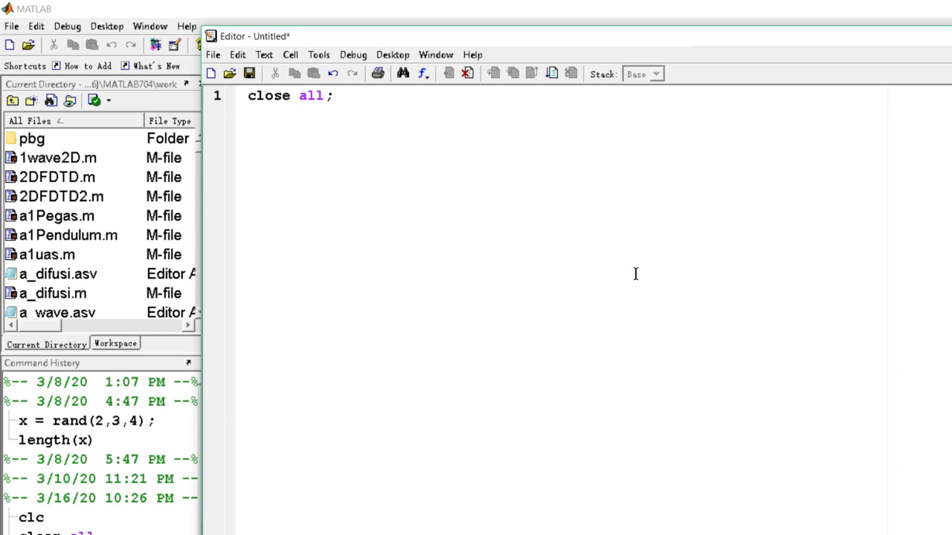
type("clear cll; clc;")
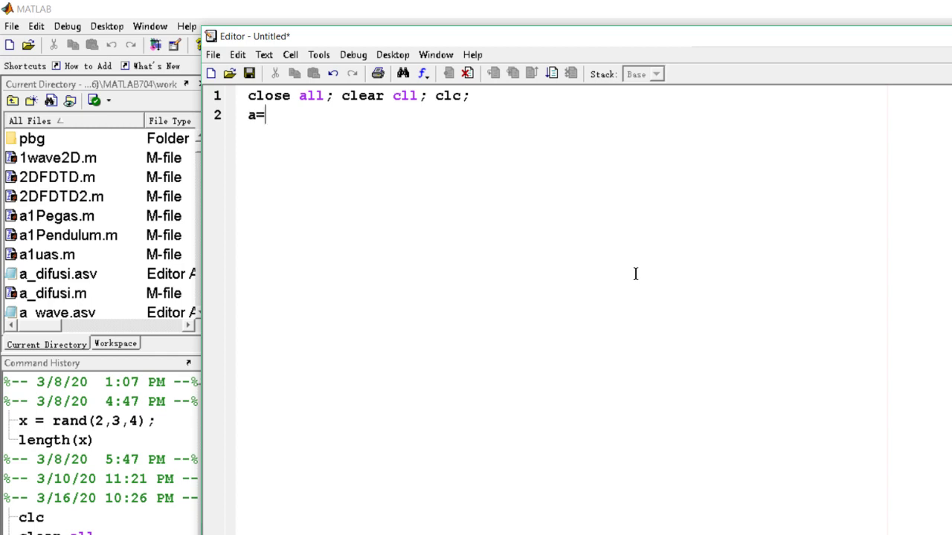
type("0.")
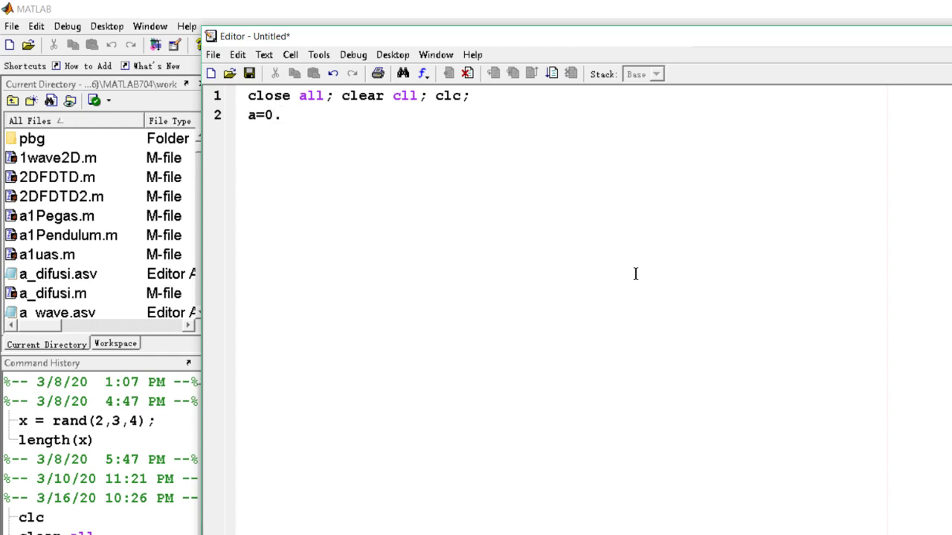